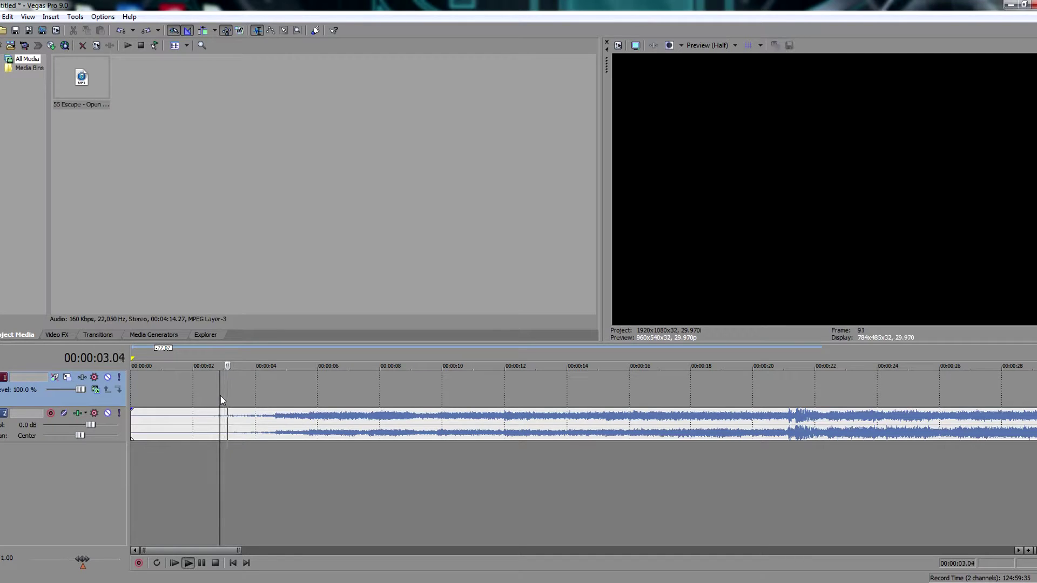
- Split the music track at 00:00:04.17 and delete the quiet opening section so the song starts the timeline
{"action": "scroll", "coordinate": [220, 395], "scroll_direction": "down", "scroll_amount": 3}
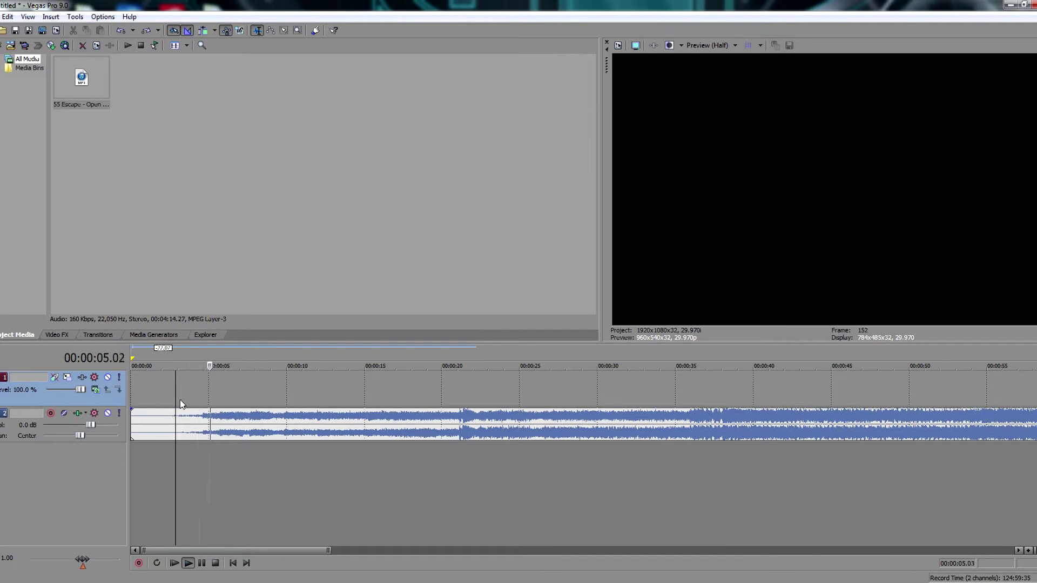
{"action": "scroll", "coordinate": [207, 399], "scroll_direction": "up", "scroll_amount": 4}
{"action": "scroll", "coordinate": [207, 399], "scroll_direction": "down", "scroll_amount": 4}
{"action": "left_click", "coordinate": [235, 419]}
{"action": "left_click", "coordinate": [202, 421]}
{"action": "key", "text": "s"}
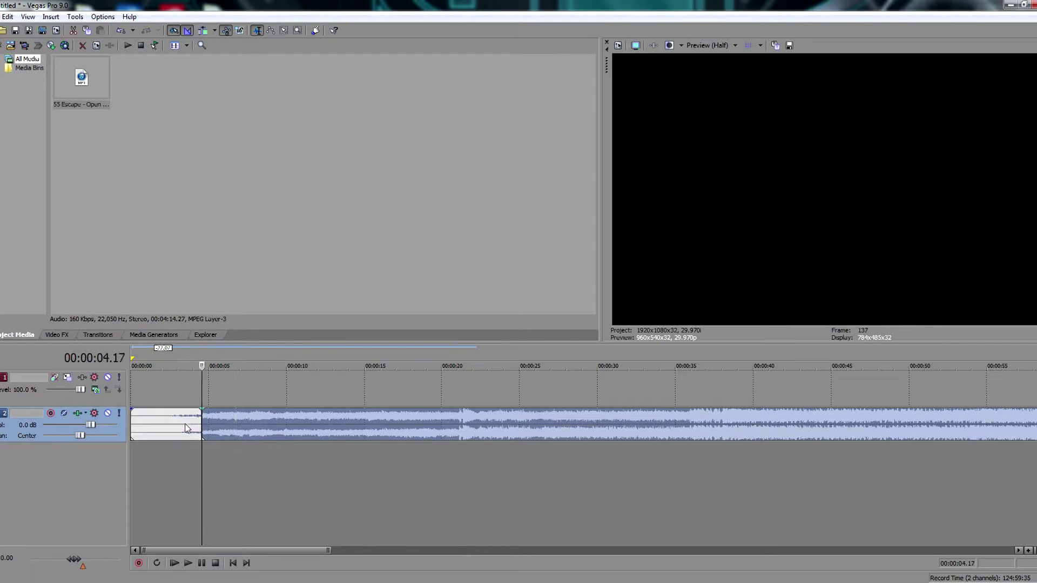
{"action": "left_click", "coordinate": [185, 424]}
{"action": "key", "text": "Delete"}
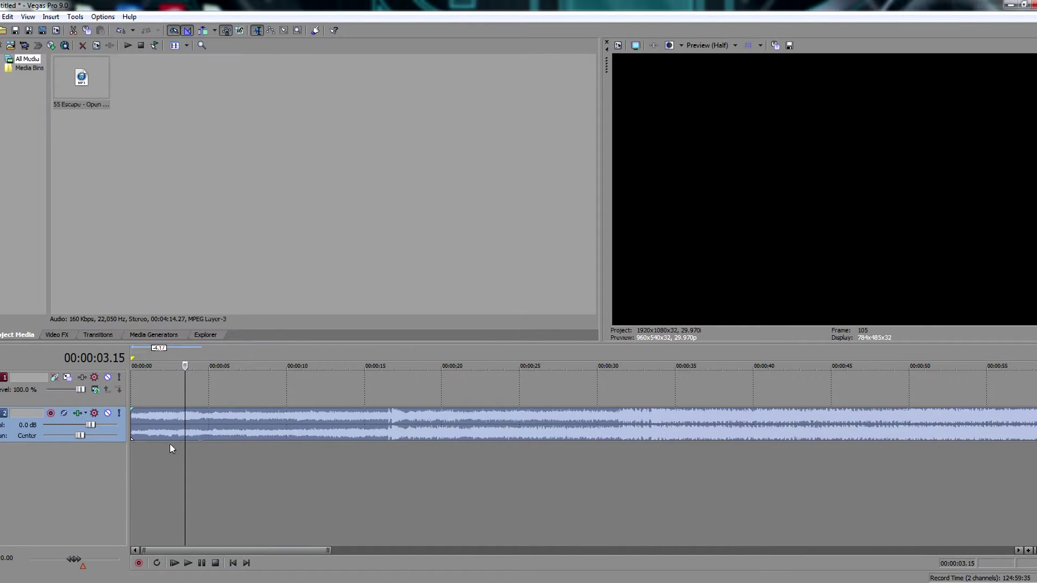
- Insert a text event with the default sample text at the start of the empty video track and close its generator
{"action": "left_click", "coordinate": [135, 462]}
{"action": "scroll", "coordinate": [208, 462], "scroll_direction": "up", "scroll_amount": 4}
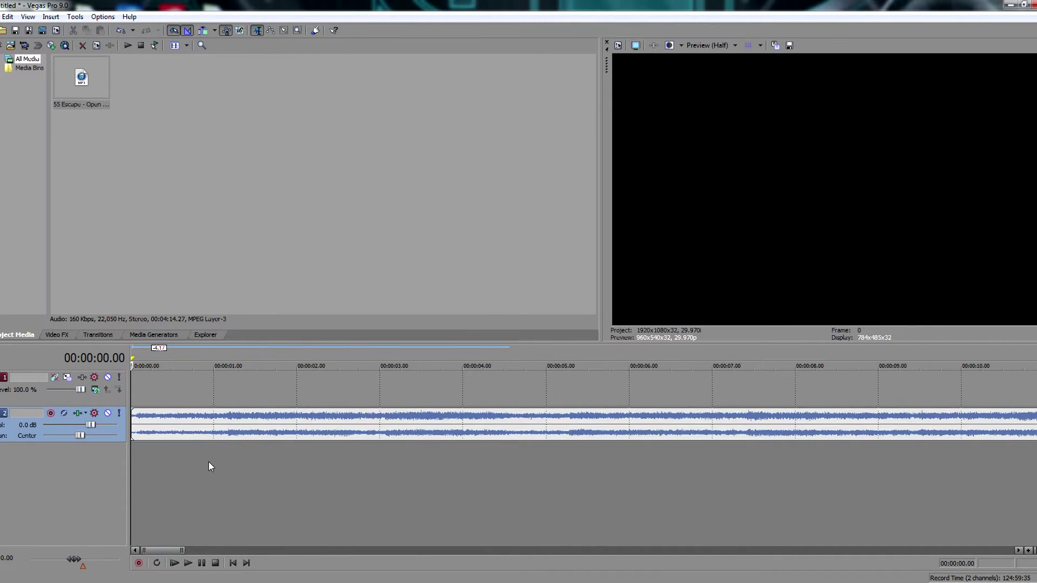
{"action": "scroll", "coordinate": [203, 393], "scroll_direction": "down", "scroll_amount": 1}
{"action": "right_click", "coordinate": [192, 390]}
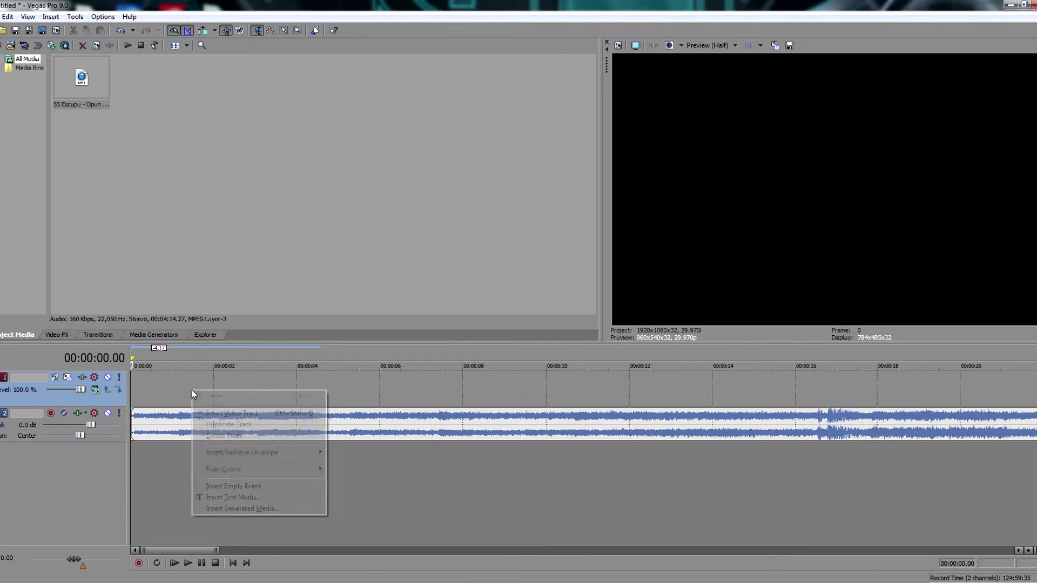
{"action": "left_click", "coordinate": [243, 498]}
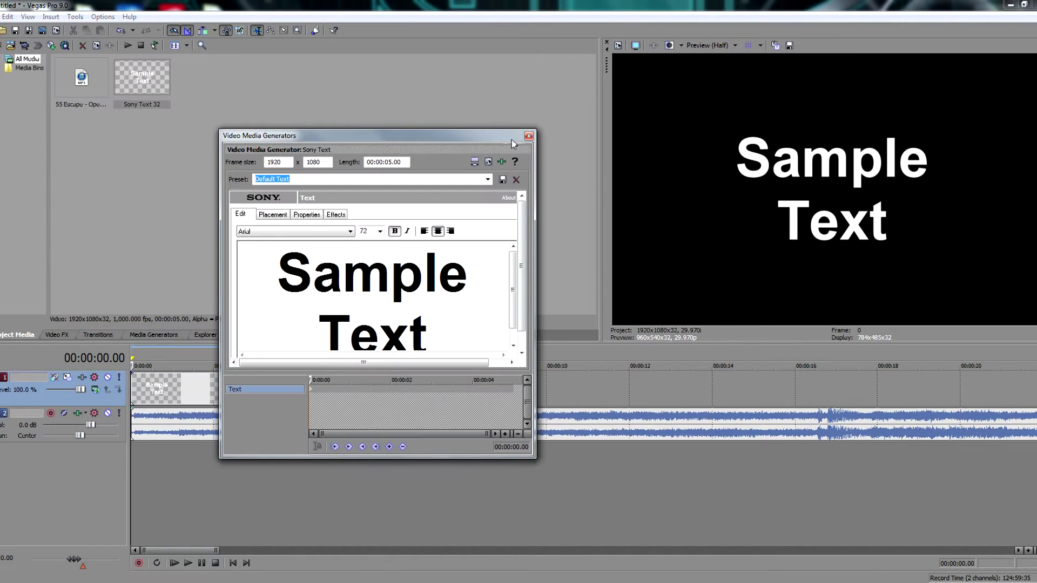
{"action": "left_click", "coordinate": [529, 136]}
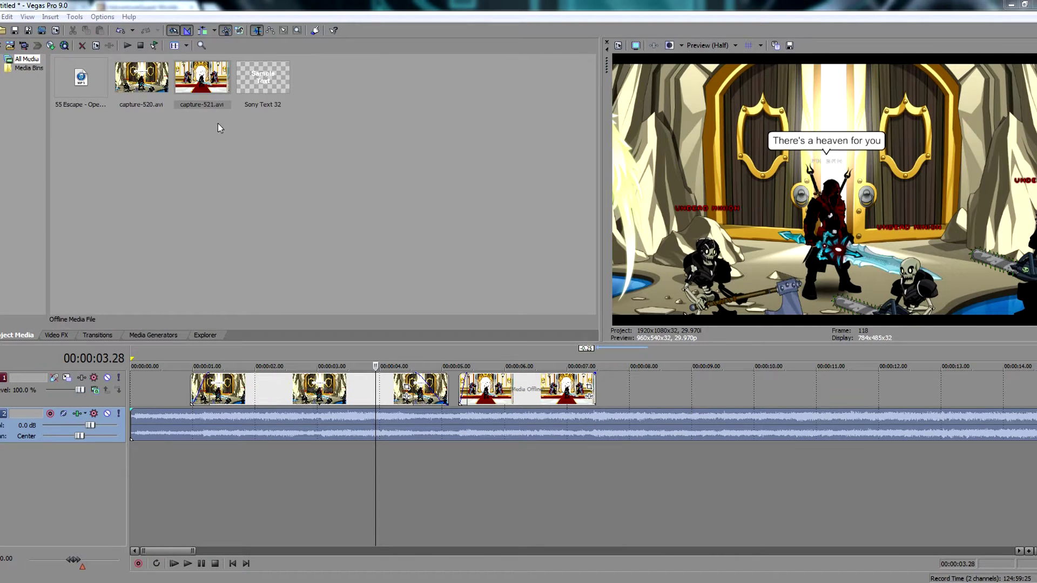
- Play back the timeline from just before the first video clip through to the capture-521 clip
{"action": "left_click", "coordinate": [218, 77]}
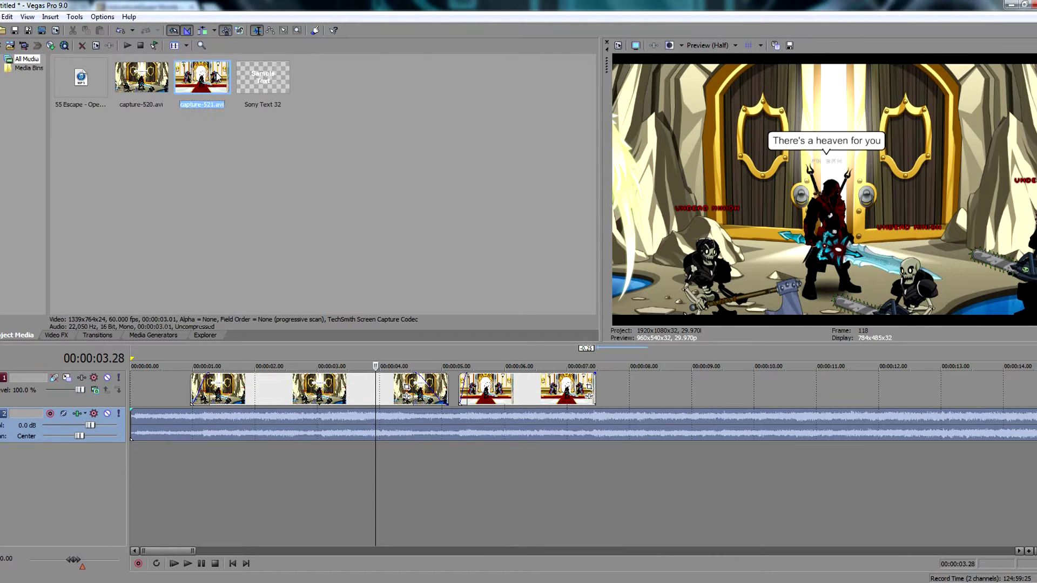
{"action": "left_click_drag", "start_coordinate": [172, 388], "coordinate": [128, 394]}
{"action": "key", "text": "space"}
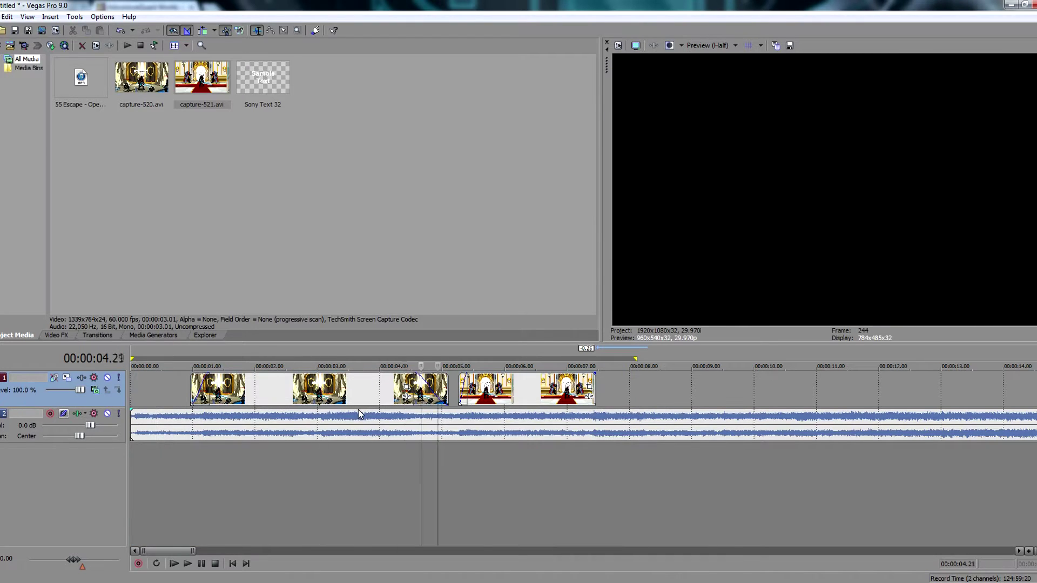
{"action": "left_click", "coordinate": [147, 395]}
{"action": "key", "text": "space"}
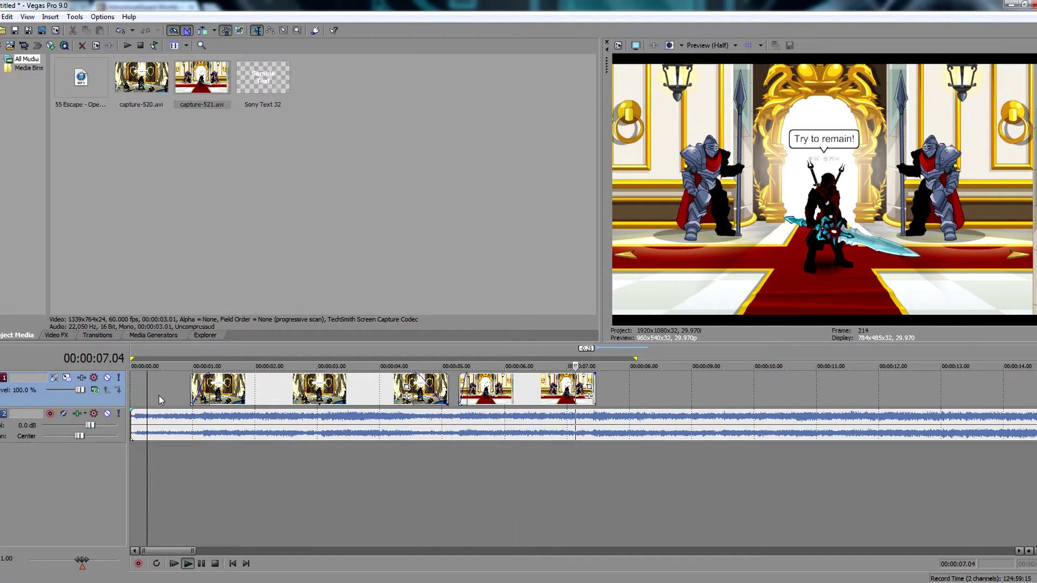
{"action": "key", "text": "space"}
- Set the time selection to span both capture clips, from about 0.5 to 7.8 seconds
{"action": "left_click", "coordinate": [312, 385]}
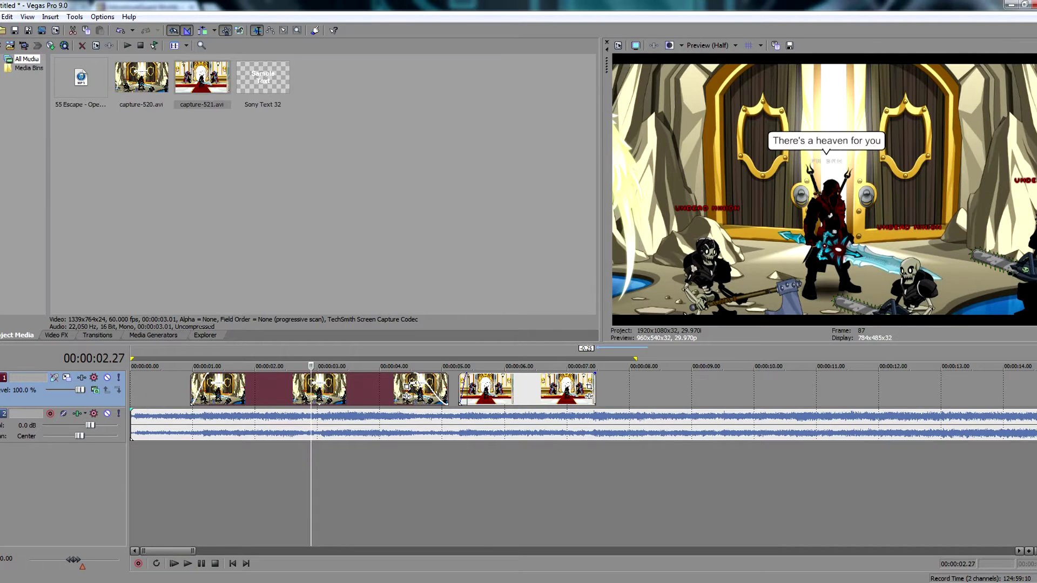
{"action": "left_click", "coordinate": [178, 389]}
{"action": "left_click_drag", "start_coordinate": [617, 389], "coordinate": [159, 390]}
- Examine the music at the clips' start, middle and end to compare their timing with the audio
{"action": "left_click", "coordinate": [221, 429]}
{"action": "left_click", "coordinate": [193, 429]}
{"action": "left_click", "coordinate": [202, 430]}
{"action": "left_click", "coordinate": [206, 430]}
{"action": "left_click", "coordinate": [202, 430]}
{"action": "left_click", "coordinate": [319, 430]}
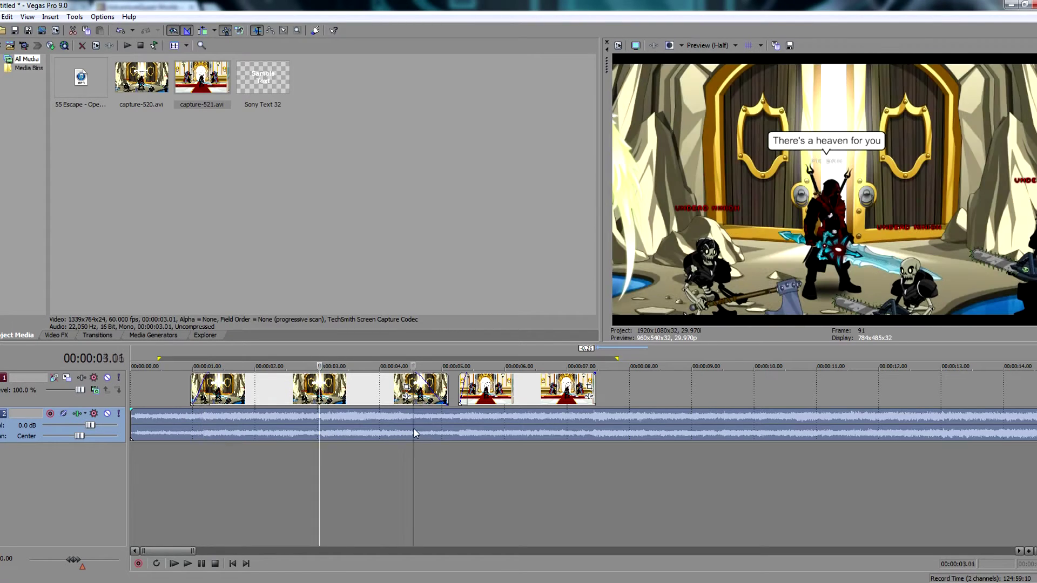
{"action": "left_click", "coordinate": [580, 429]}
{"action": "left_click", "coordinate": [641, 432]}
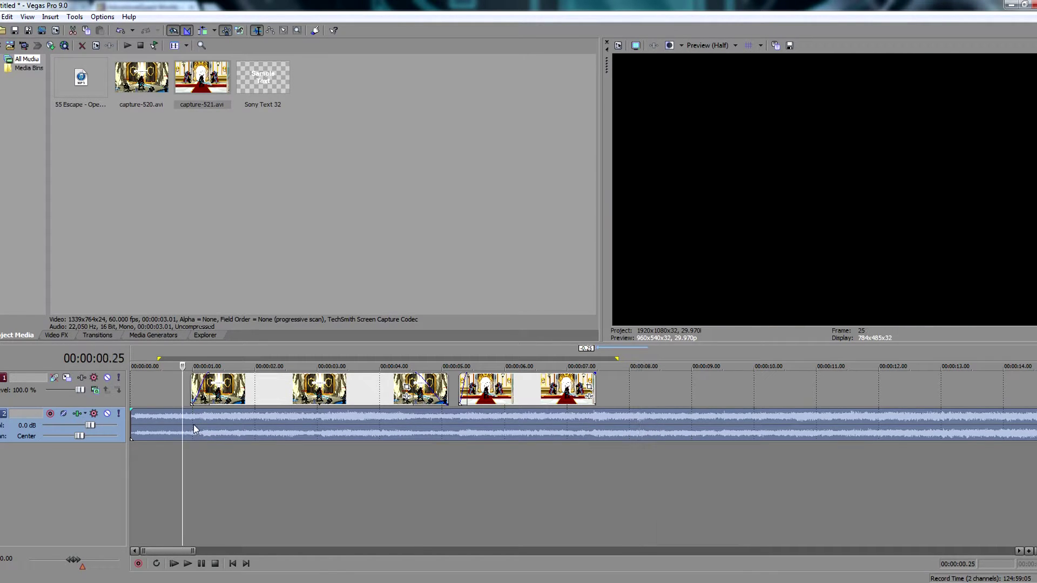
- Apply the 16:9 Widescreen TV aspect ratio pan/crop preset to the capture-520 clip
{"action": "scroll", "coordinate": [474, 430], "scroll_direction": "up", "scroll_amount": 1}
{"action": "scroll", "coordinate": [469, 435], "scroll_direction": "down", "scroll_amount": 4}
{"action": "scroll", "coordinate": [468, 434], "scroll_direction": "up", "scroll_amount": 4}
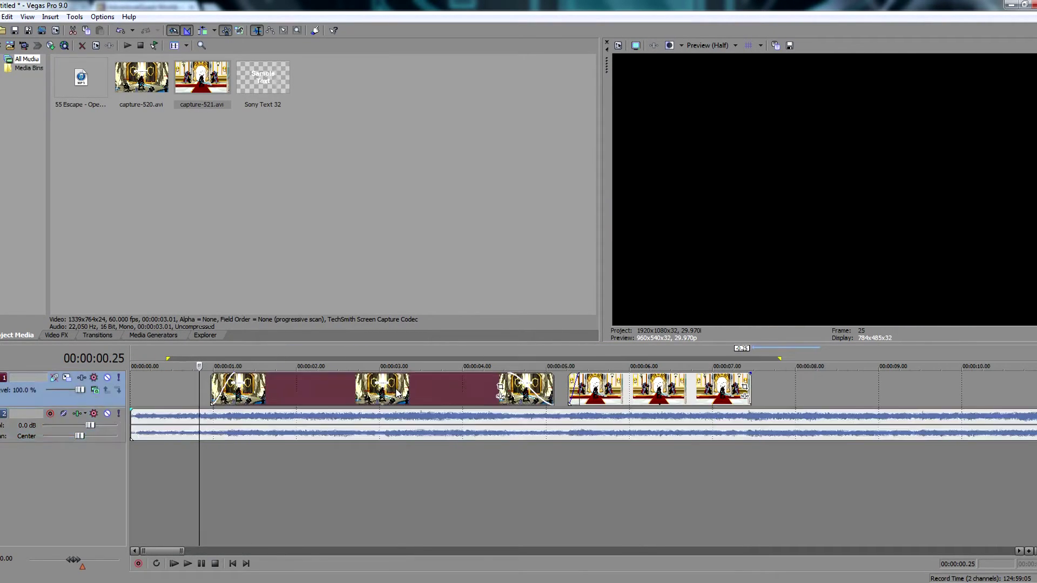
{"action": "left_click", "coordinate": [397, 390]}
{"action": "left_click", "coordinate": [501, 387]}
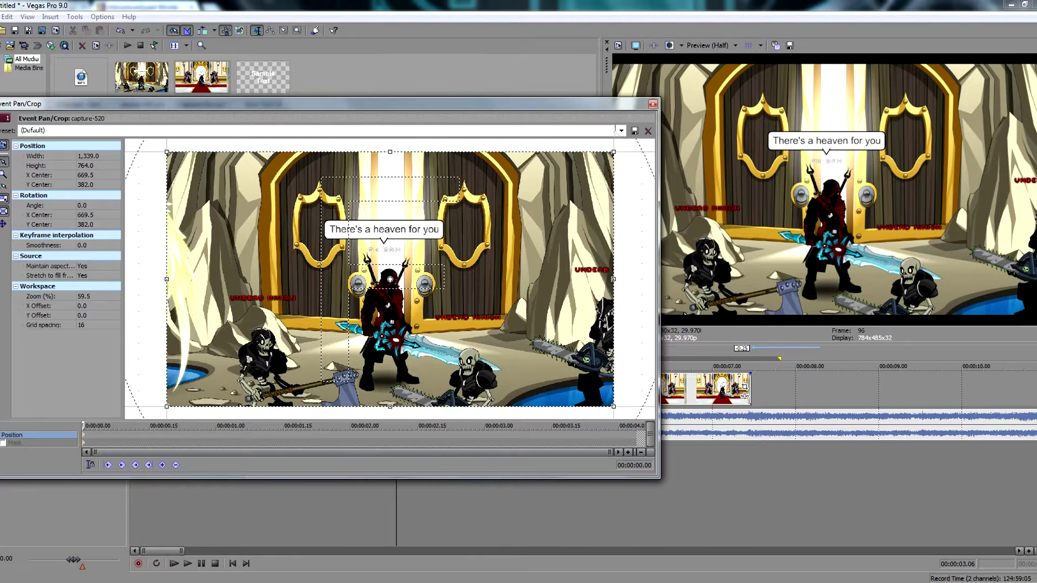
{"action": "left_click", "coordinate": [620, 130]}
{"action": "left_click", "coordinate": [613, 170]}
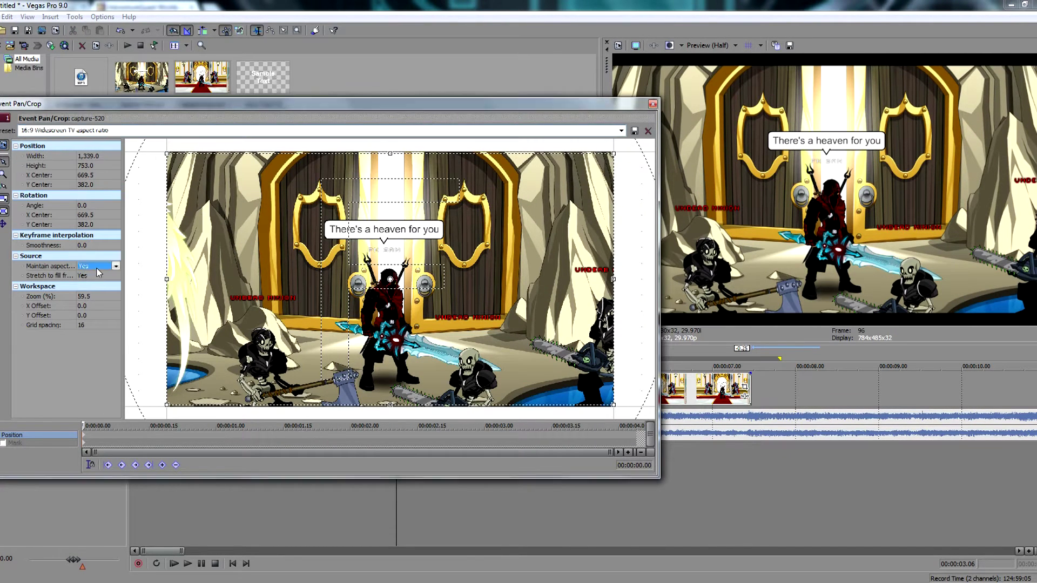
- Set Maintain aspect ratio to No and shrink the clip's centred crop frame to about 818 × 460
{"action": "double_click", "coordinate": [97, 267]}
{"action": "left_click_drag", "start_coordinate": [613, 153], "coordinate": [527, 203]}
{"action": "left_click", "coordinate": [652, 105]}
- Add the default Magic Bullet Looks video effect to the capture-520 clip and open its look editor
{"action": "left_click", "coordinate": [64, 336]}
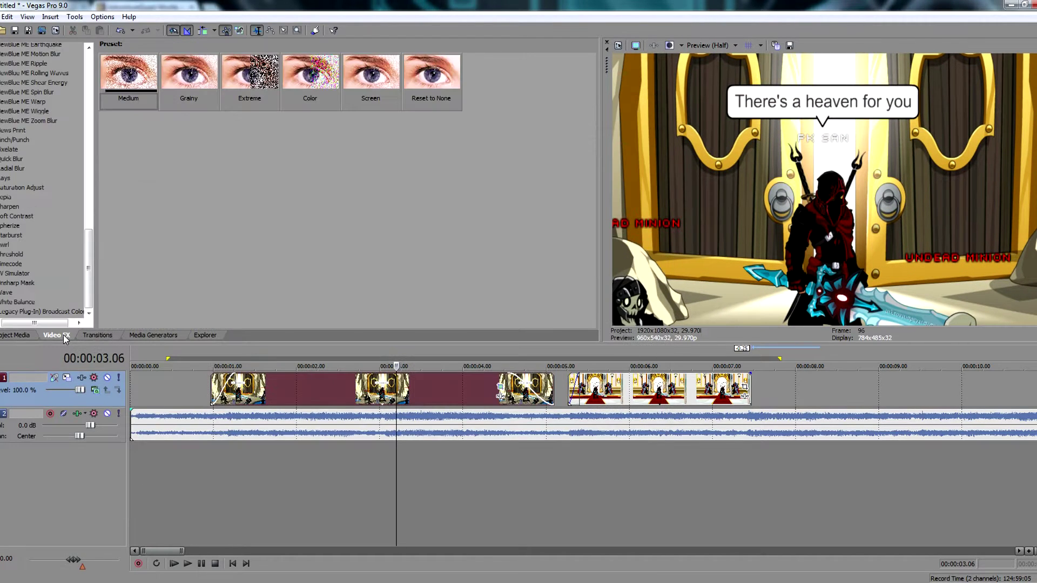
{"action": "scroll", "coordinate": [61, 265], "scroll_direction": "up", "scroll_amount": 15}
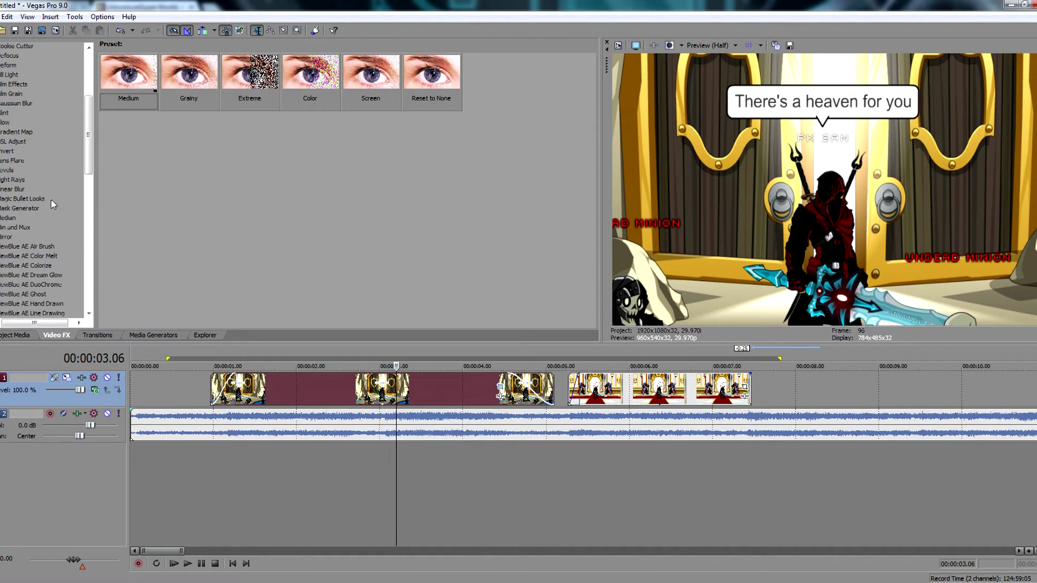
{"action": "left_click", "coordinate": [52, 200]}
{"action": "left_click", "coordinate": [330, 391]}
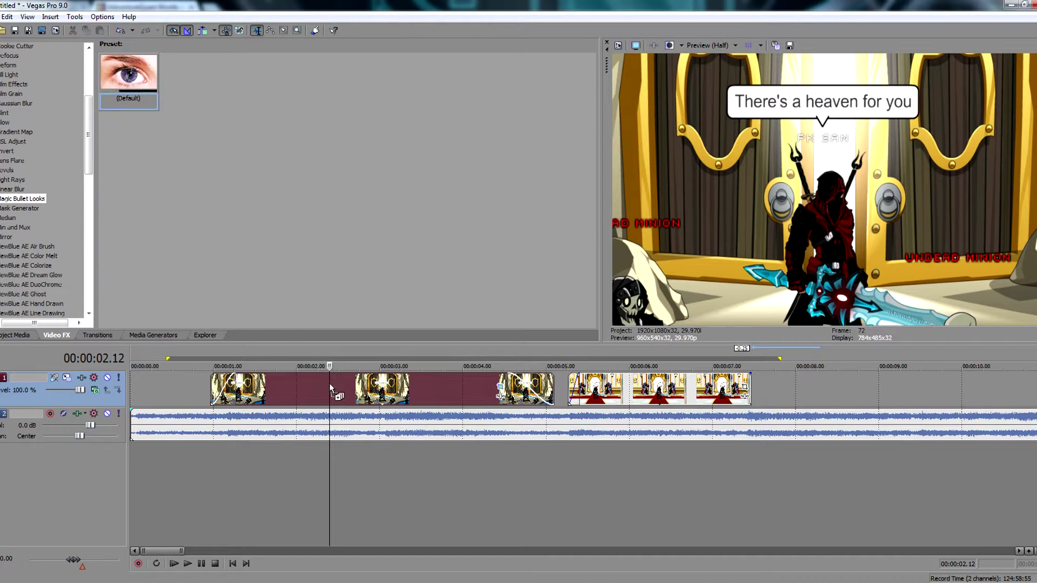
{"action": "left_click_drag", "start_coordinate": [331, 389], "coordinate": [331, 388]}
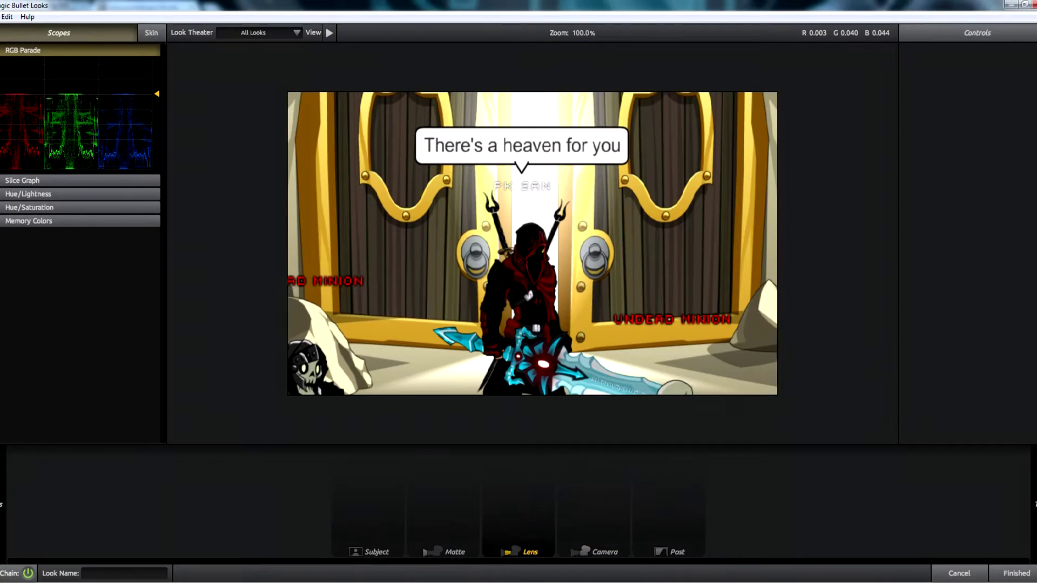
- Add an Edge Softness tool to the Lens stage and enlarge its sharp central area around the character
{"action": "mouse_move", "coordinate": [1032, 505]}
{"action": "left_click_drag", "start_coordinate": [1011, 208], "coordinate": [443, 265]}
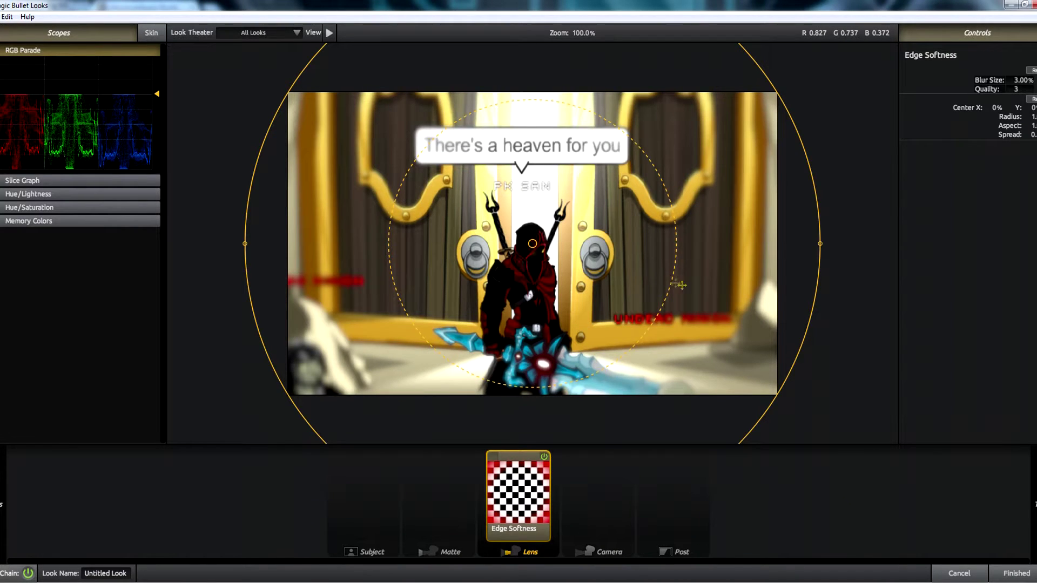
{"action": "left_click_drag", "start_coordinate": [680, 285], "coordinate": [721, 296]}
- Add a Vignette to the Lens stage with radius about 1.148, spread about 0.607 and strength 100%
{"action": "mouse_move", "coordinate": [1035, 505]}
{"action": "left_click_drag", "start_coordinate": [1025, 135], "coordinate": [554, 491]}
{"action": "left_click_drag", "start_coordinate": [536, 329], "coordinate": [630, 338]}
{"action": "left_click_drag", "start_coordinate": [787, 374], "coordinate": [839, 378]}
{"action": "left_click_drag", "start_coordinate": [1000, 124], "coordinate": [1018, 124]}
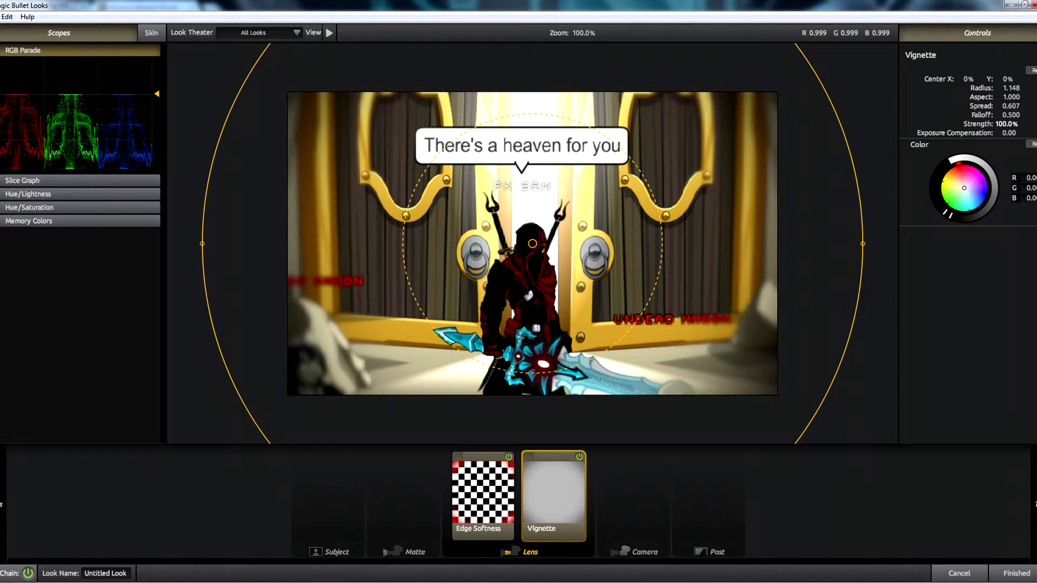
- Add a Crush tool with a warm tint to the Camera stage and a Diffusion tool to the Matte stage
{"action": "mouse_move", "coordinate": [1033, 504]}
{"action": "left_click", "coordinate": [972, 436]}
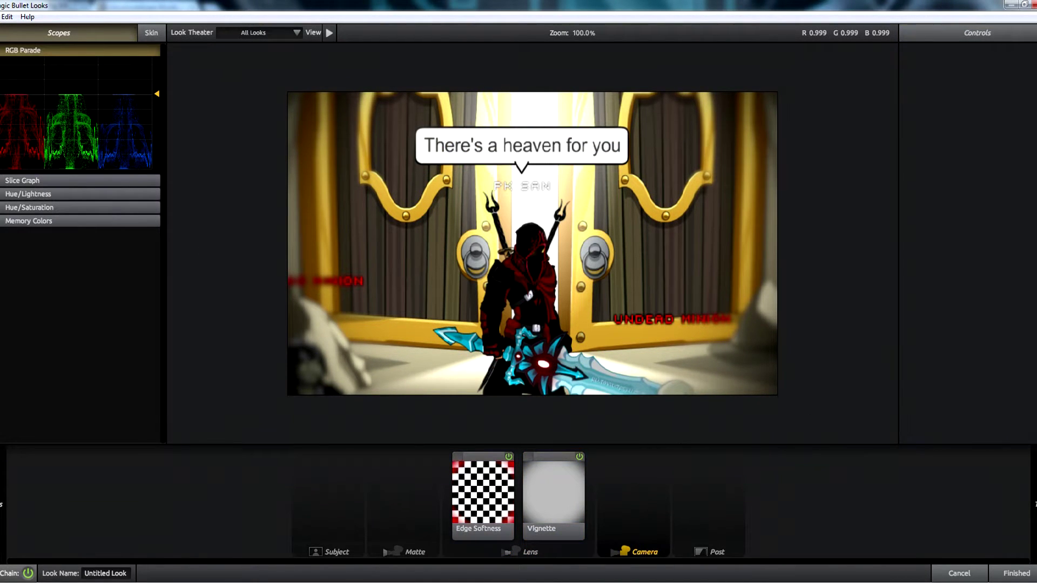
{"action": "left_click_drag", "start_coordinate": [1024, 216], "coordinate": [632, 497]}
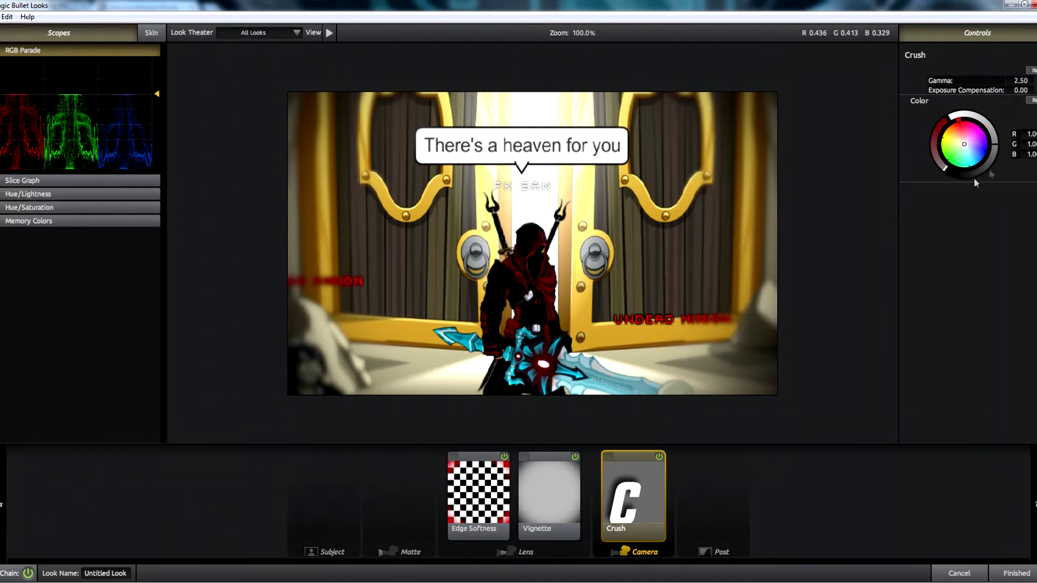
{"action": "left_click", "coordinate": [419, 491]}
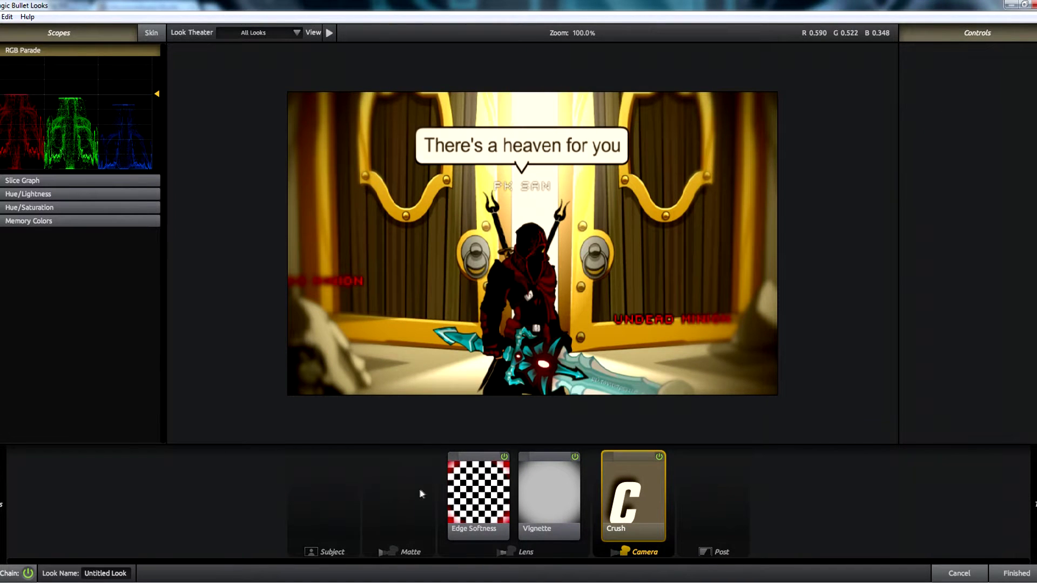
{"action": "left_click_drag", "start_coordinate": [1017, 135], "coordinate": [399, 494]}
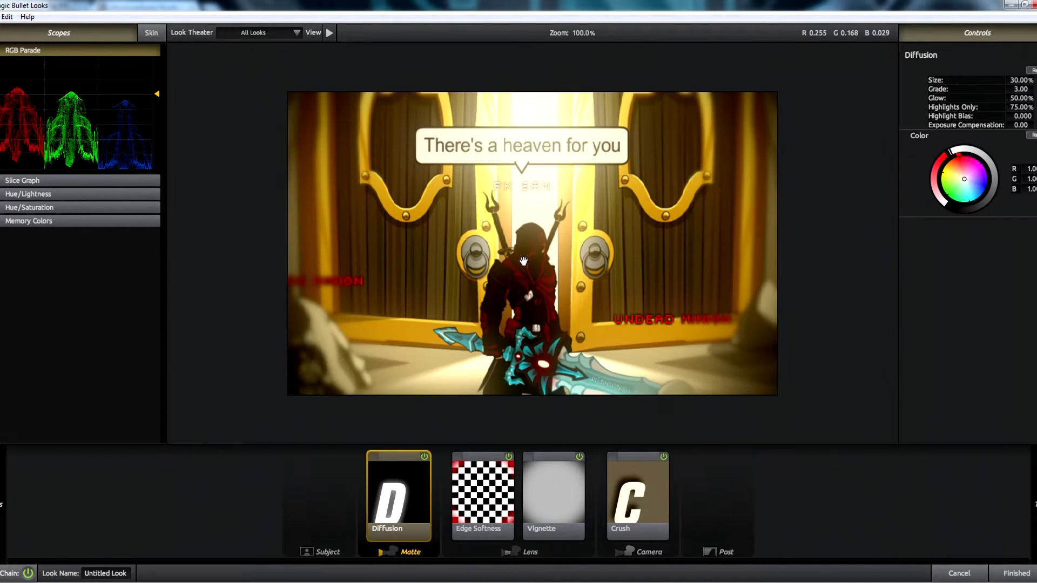
- Add a Contrast tool to the Post stage and set its contrast to +0.290
{"action": "left_click", "coordinate": [708, 490]}
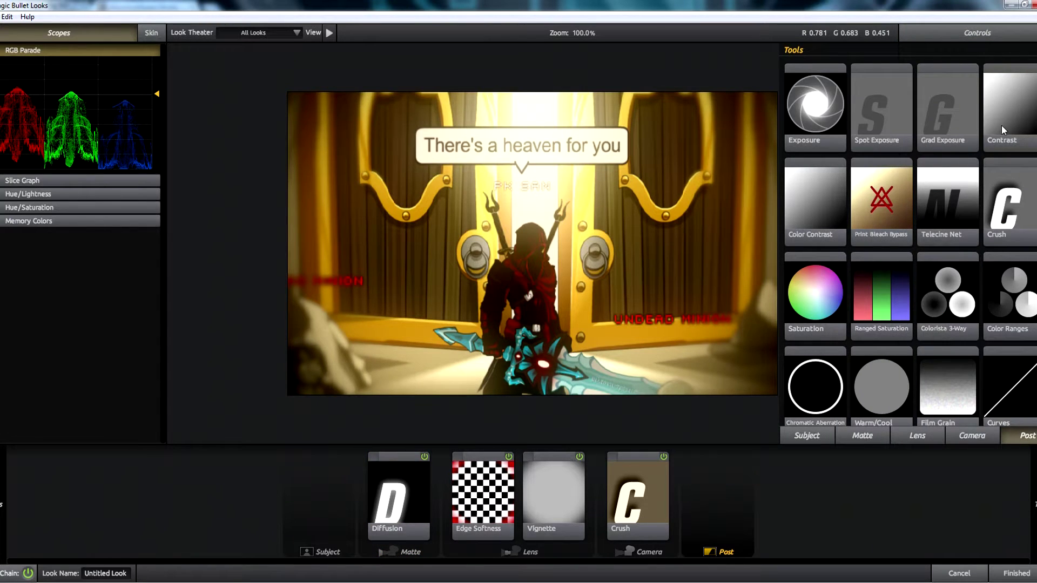
{"action": "double_click", "coordinate": [1002, 130]}
{"action": "left_click_drag", "start_coordinate": [1020, 81], "coordinate": [1034, 80]}
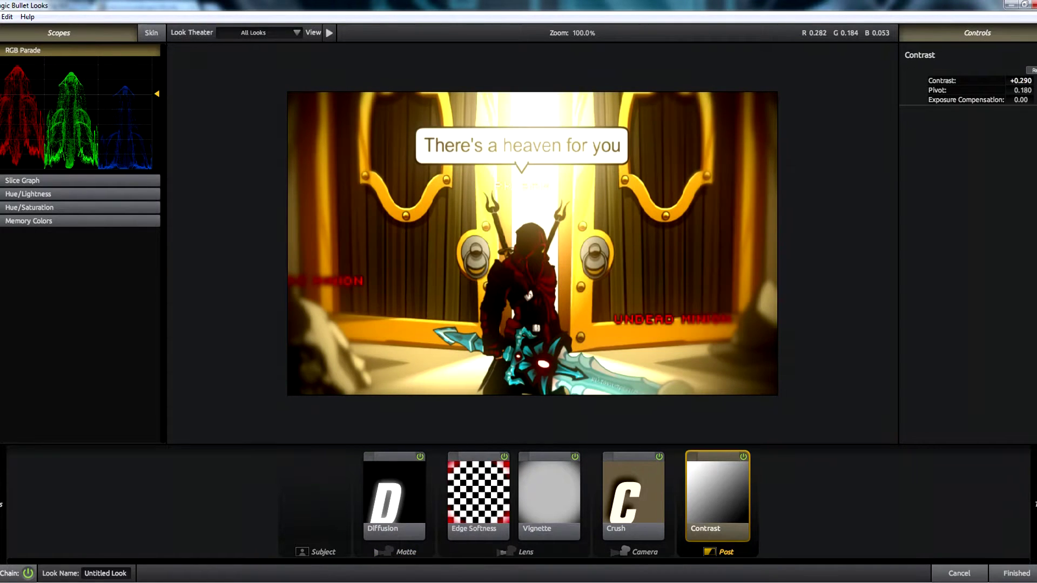
- Add a Color Contrast tool with a warm tint to the Post stage
{"action": "mouse_move", "coordinate": [1033, 505]}
{"action": "double_click", "coordinate": [816, 201]}
{"action": "double_click", "coordinate": [815, 200]}
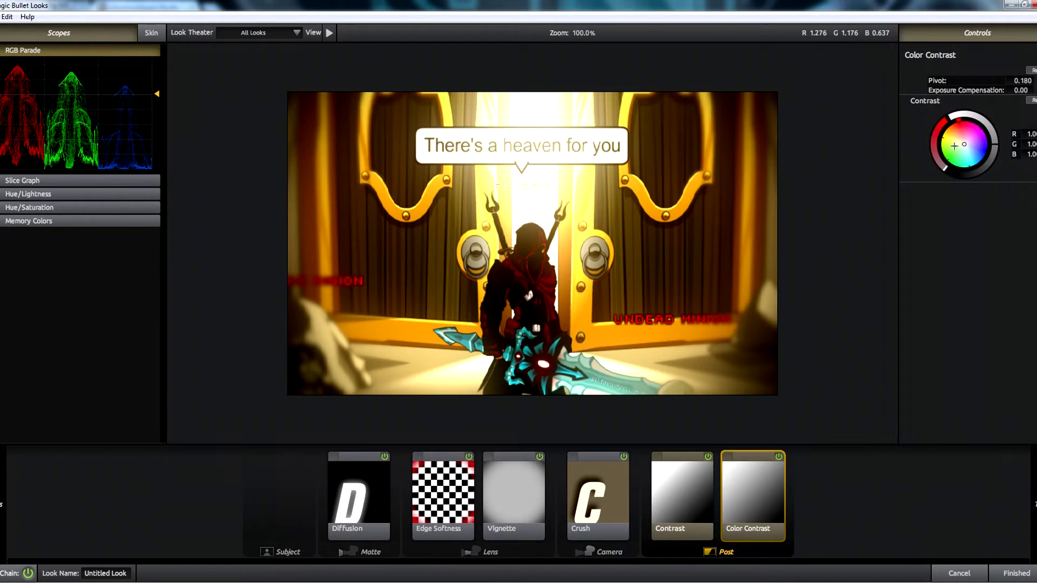
- Add extra Contrast tools to the Camera stage, with contrast +0.400 on the first and +0.420 on the second
{"action": "left_click", "coordinate": [277, 495]}
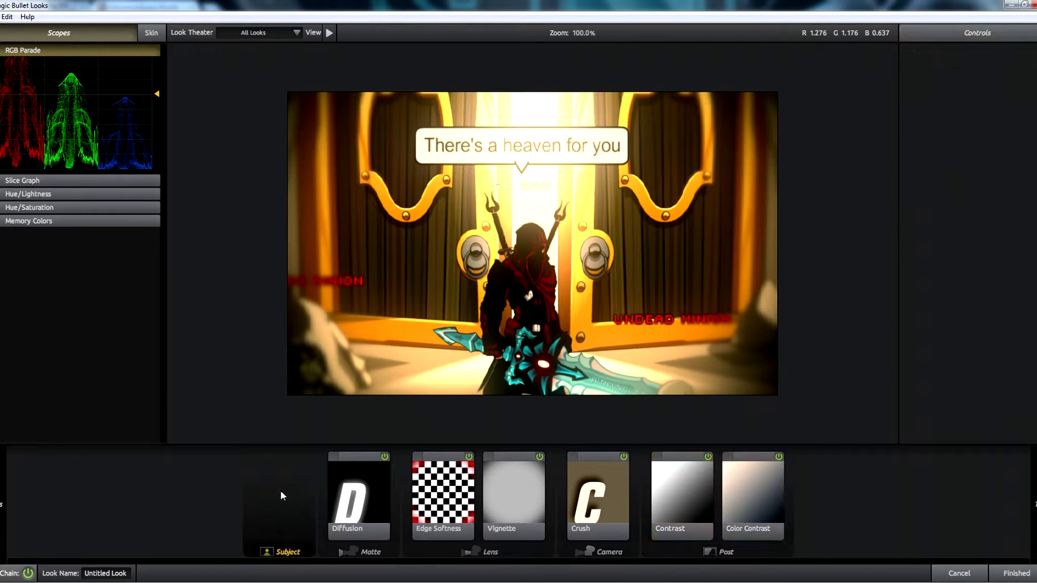
{"action": "left_click_drag", "start_coordinate": [1006, 108], "coordinate": [621, 243]}
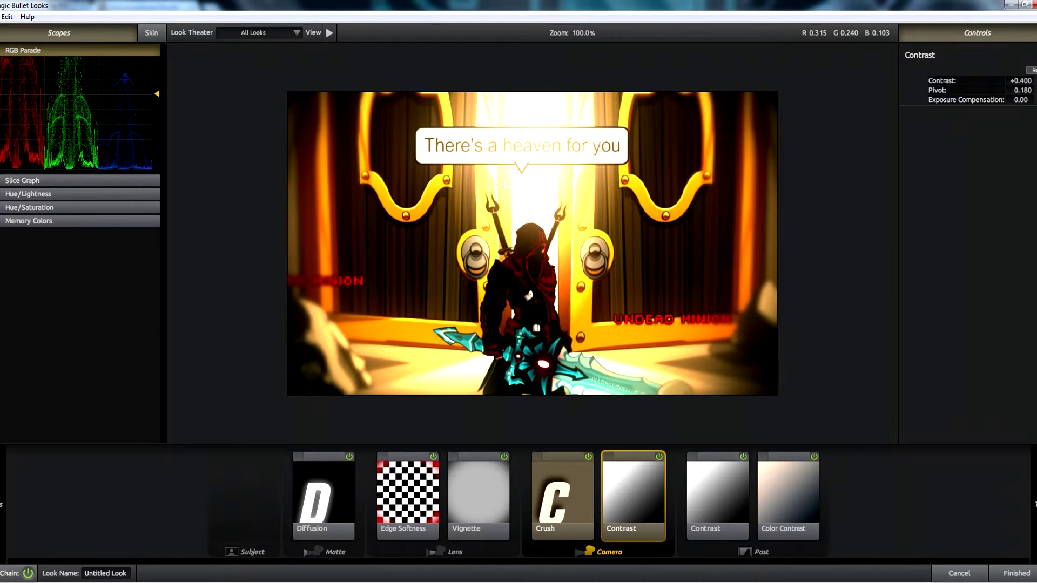
{"action": "mouse_move", "coordinate": [1034, 504]}
{"action": "left_click_drag", "start_coordinate": [787, 227], "coordinate": [669, 497]}
{"action": "left_click_drag", "start_coordinate": [1021, 81], "coordinate": [1034, 80]}
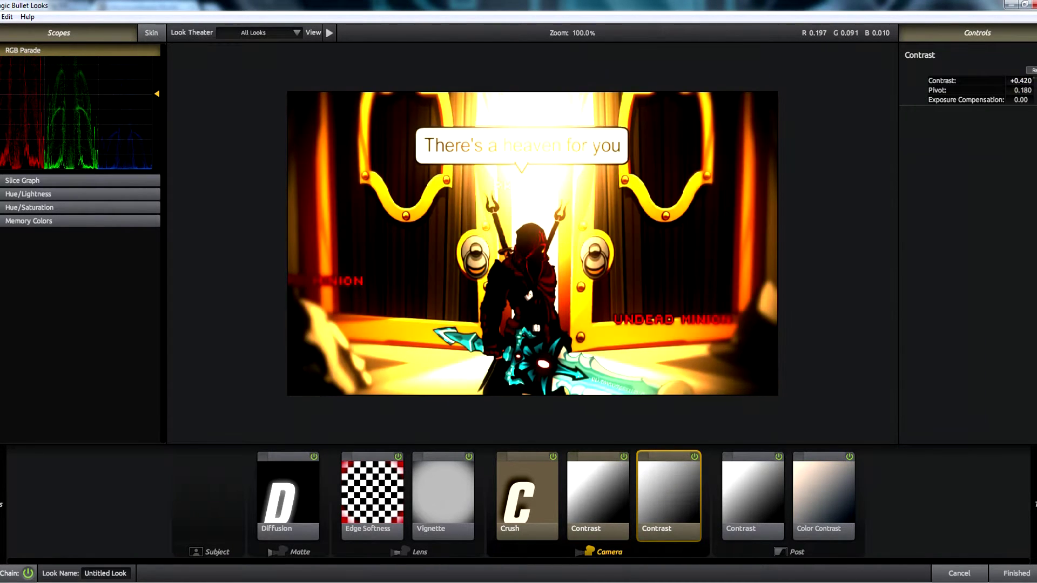
{"action": "mouse_move", "coordinate": [1034, 505]}
{"action": "left_click_drag", "start_coordinate": [830, 206], "coordinate": [702, 497]}
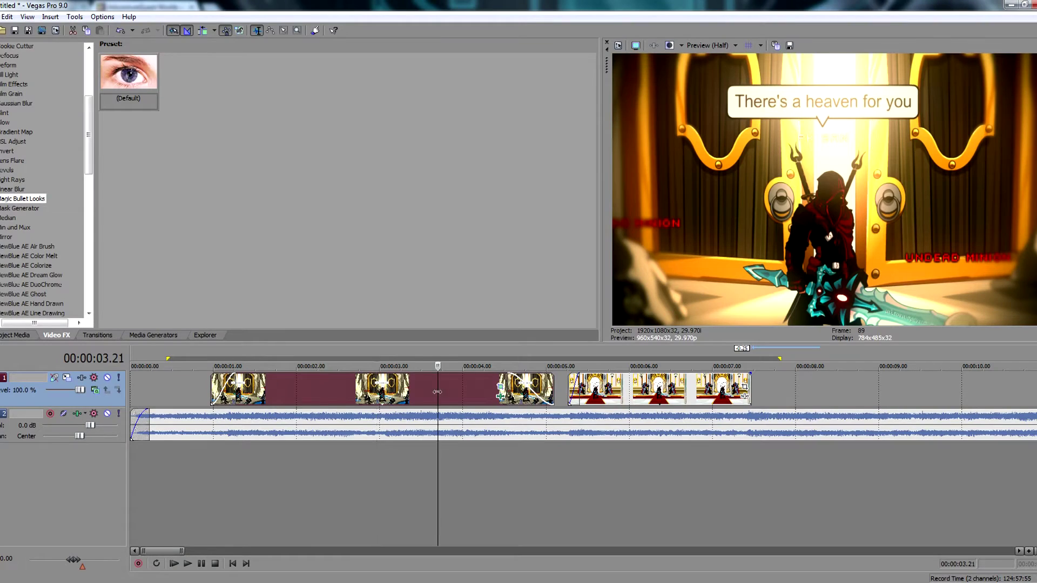
- Reopen the capture-520 clip's pan/crop settings and tighten the crop frame to about 680 × 382.5
{"action": "left_click", "coordinate": [501, 387]}
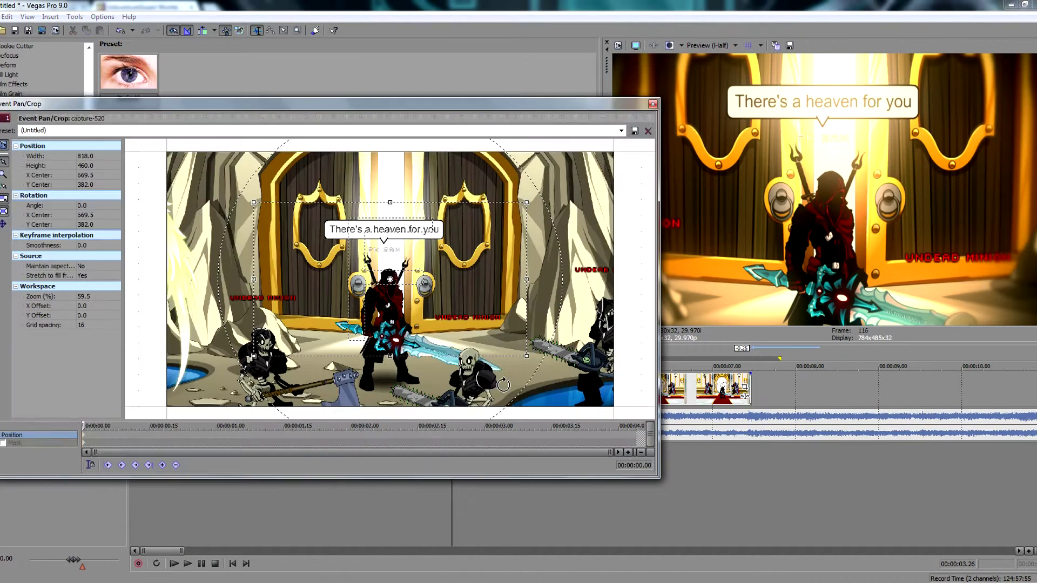
{"action": "left_click_drag", "start_coordinate": [525, 295], "coordinate": [503, 295]}
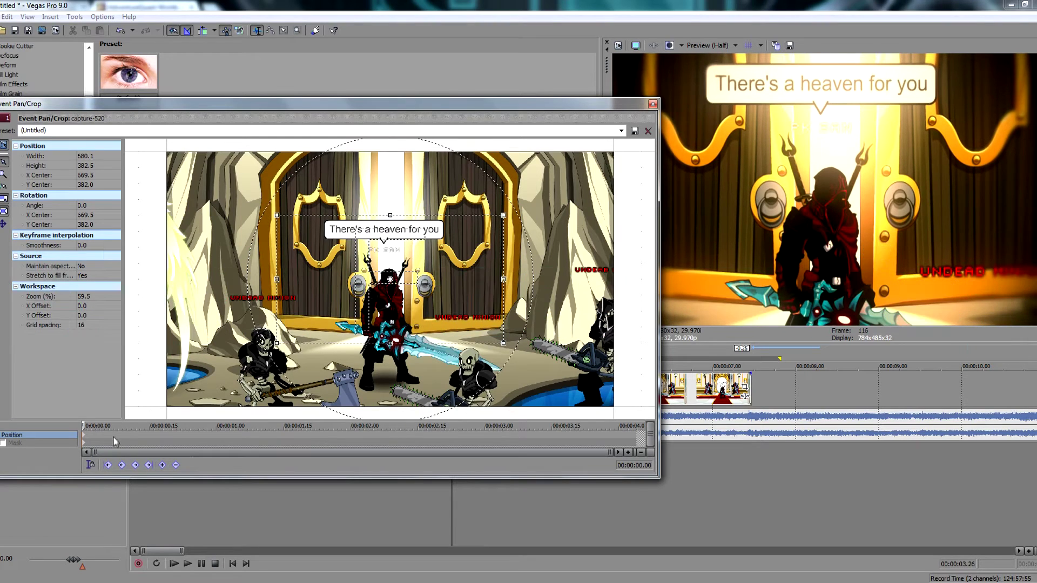
- Widen the capture-520 clip's crop frame to about 862 × 485 at 00:00:04.04 and preview the resulting zoom
{"action": "left_click_drag", "start_coordinate": [163, 436], "coordinate": [640, 427]}
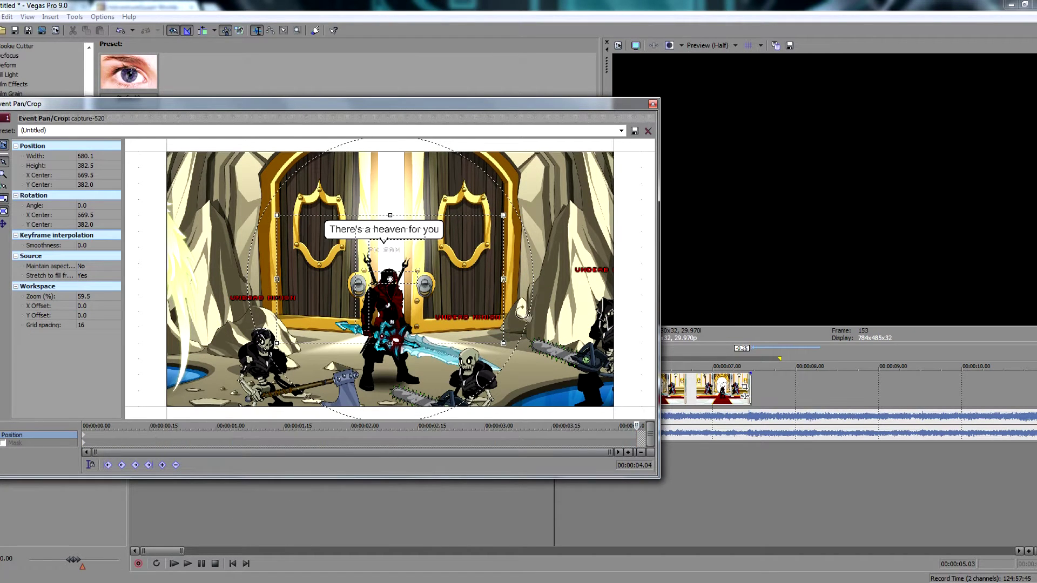
{"action": "left_click_drag", "start_coordinate": [503, 306], "coordinate": [535, 308]}
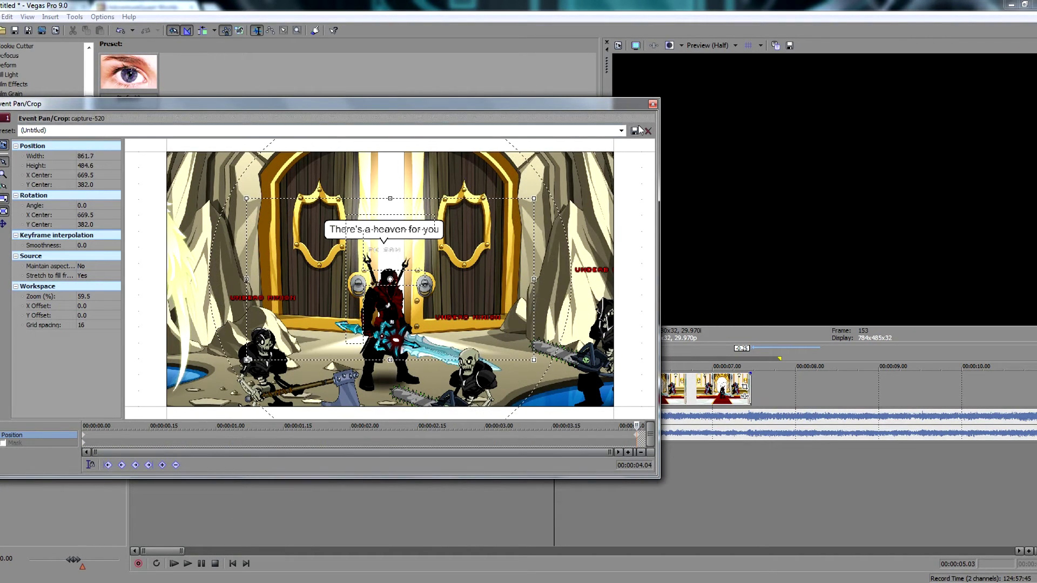
{"action": "left_click", "coordinate": [653, 104]}
{"action": "left_click_drag", "start_coordinate": [805, 361], "coordinate": [239, 393]}
{"action": "left_click", "coordinate": [157, 366]}
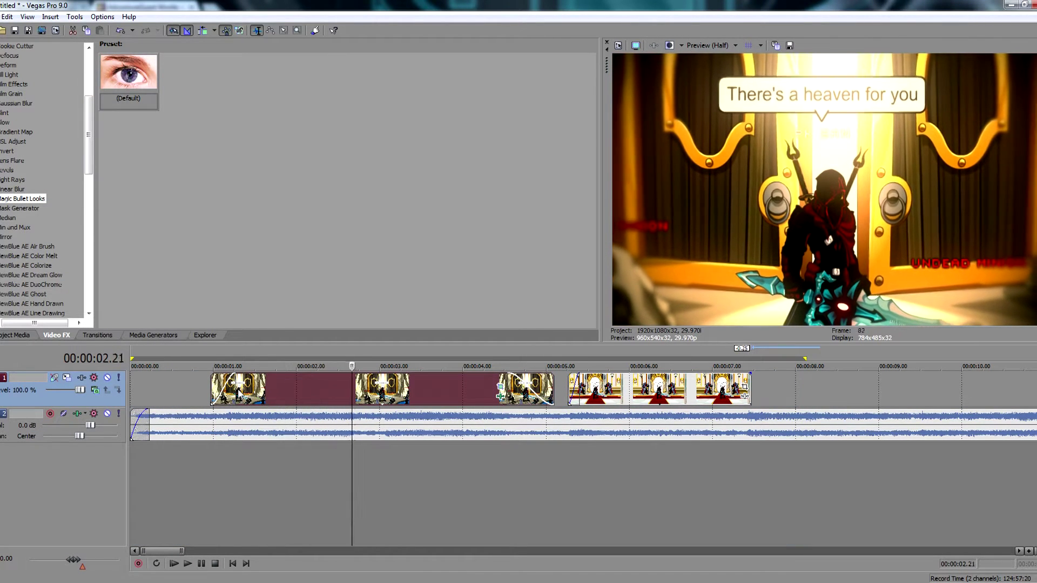
{"action": "left_click", "coordinate": [186, 415]}
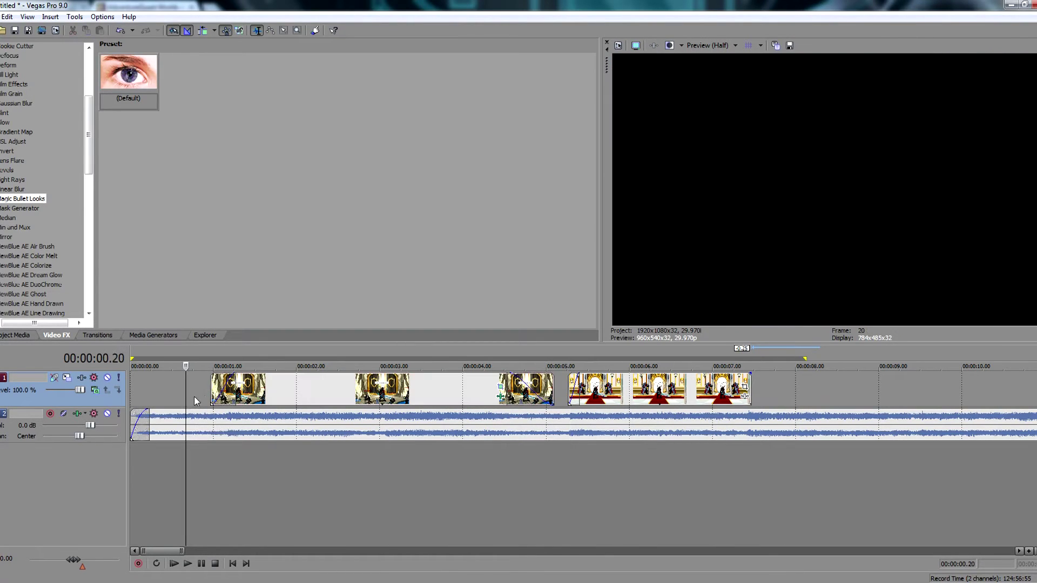
- Insert a new video track above the game clips and open the Overlays folder inside Effects & Clips
{"action": "right_click", "coordinate": [833, 404]}
{"action": "left_click", "coordinate": [864, 426]}
{"action": "left_click", "coordinate": [340, 411]}
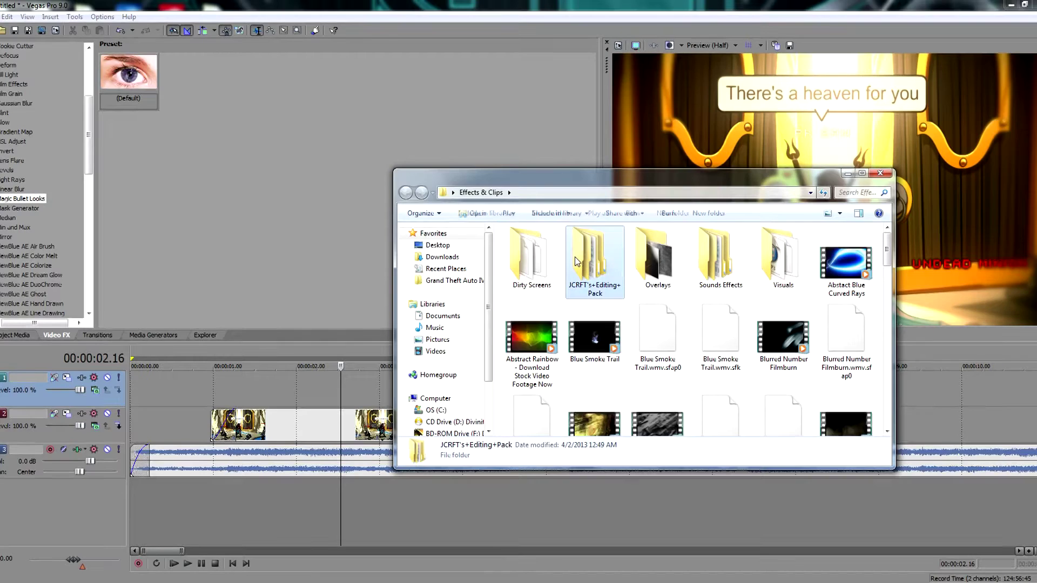
{"action": "double_click", "coordinate": [645, 279]}
{"action": "left_click_drag", "start_coordinate": [677, 173], "coordinate": [797, 329]}
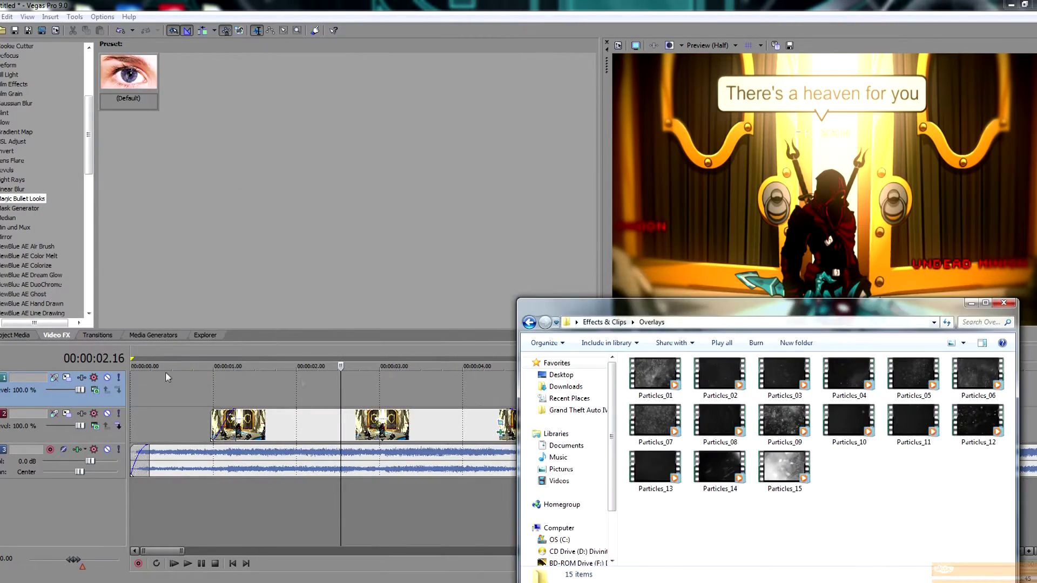
- Set the new upper video track's compositing mode to Add and place the Particles_03 overlay on it
{"action": "left_click", "coordinate": [95, 391]}
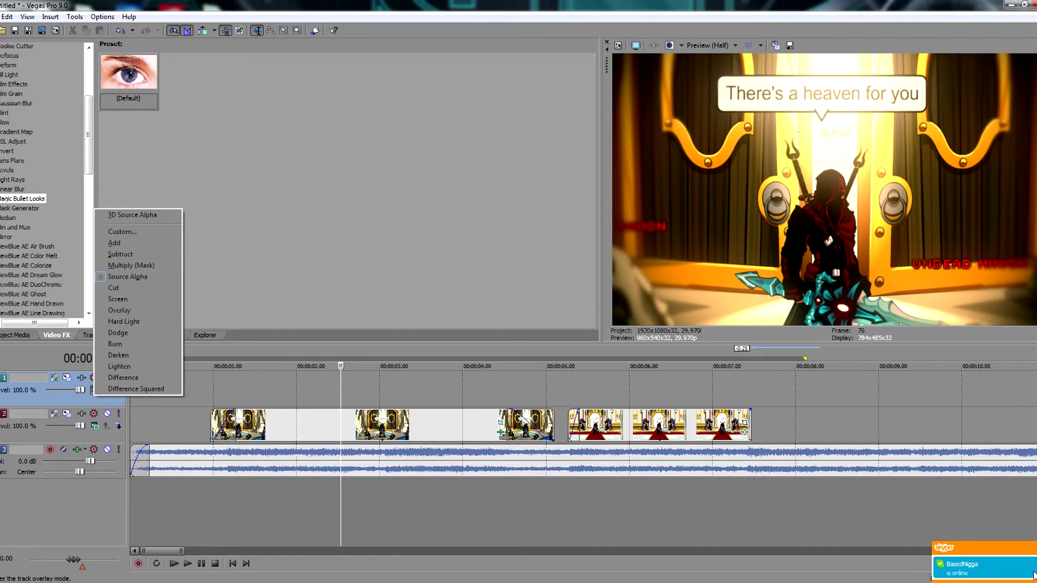
{"action": "left_click", "coordinate": [147, 244]}
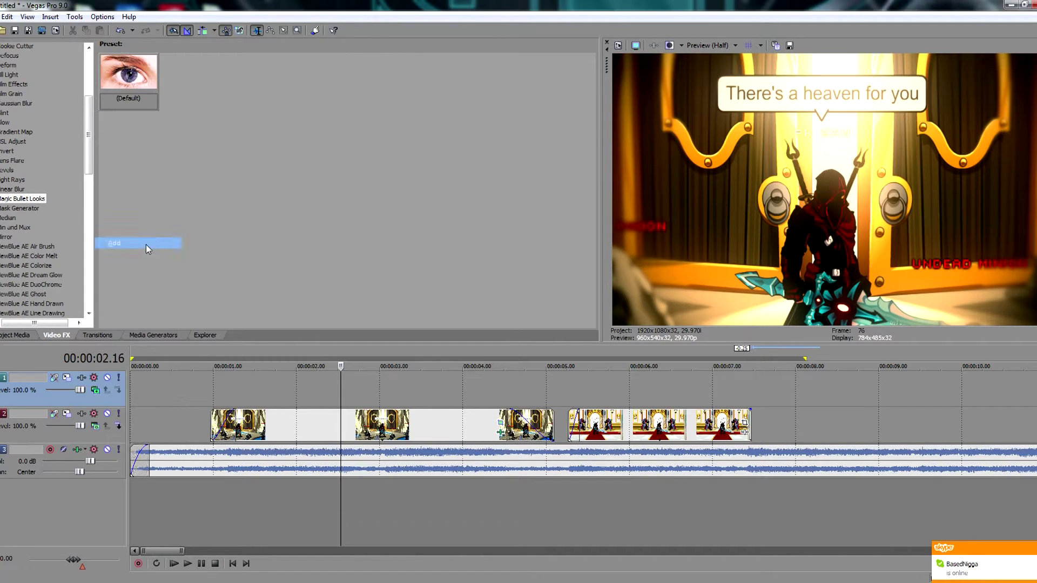
{"action": "mouse_move", "coordinate": [481, 582]}
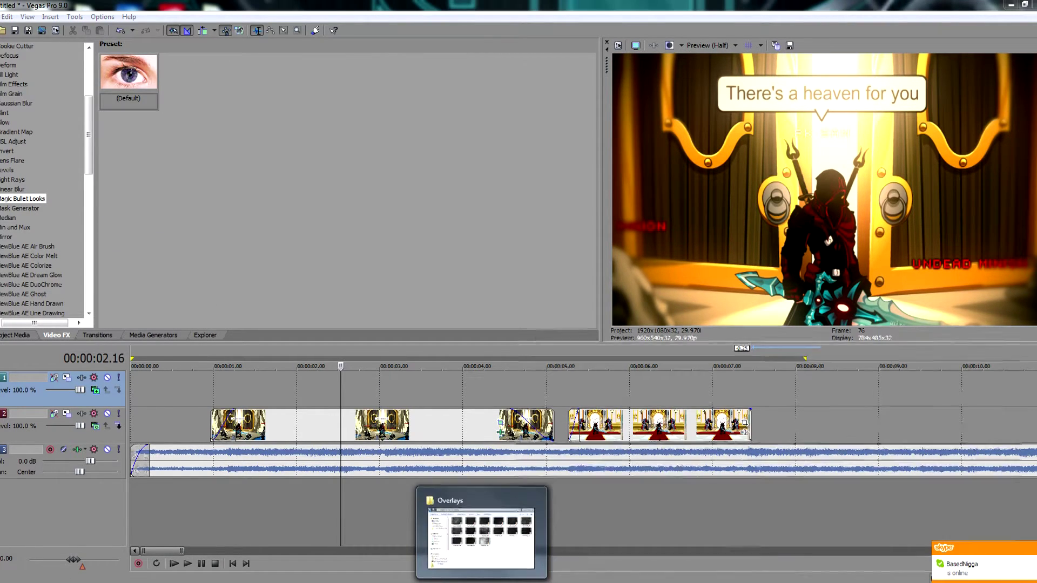
{"action": "left_click", "coordinate": [481, 540]}
{"action": "left_click", "coordinate": [719, 383]}
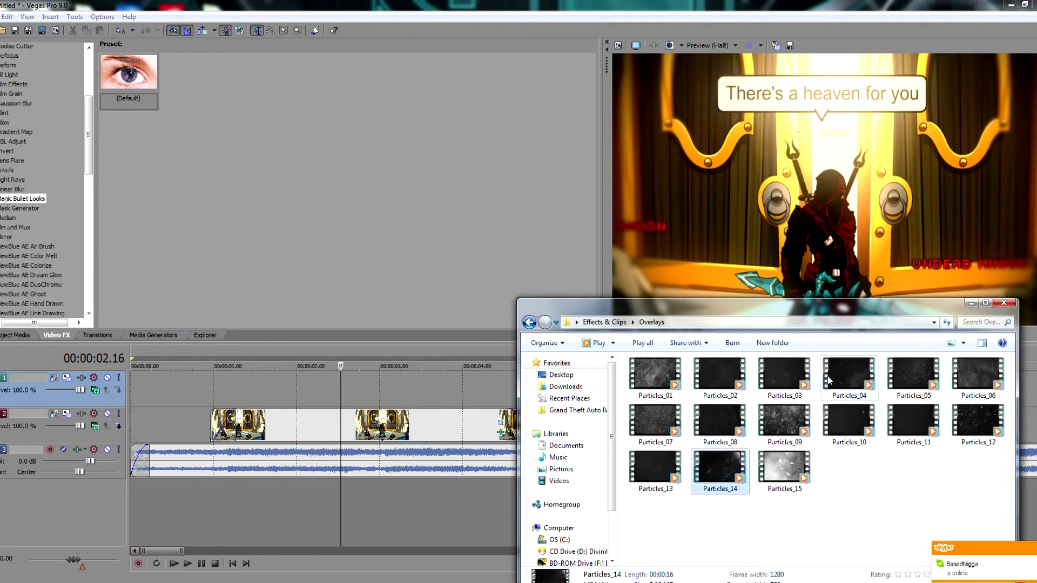
{"action": "left_click", "coordinate": [786, 385]}
{"action": "left_click_drag", "start_coordinate": [226, 400], "coordinate": [255, 399]}
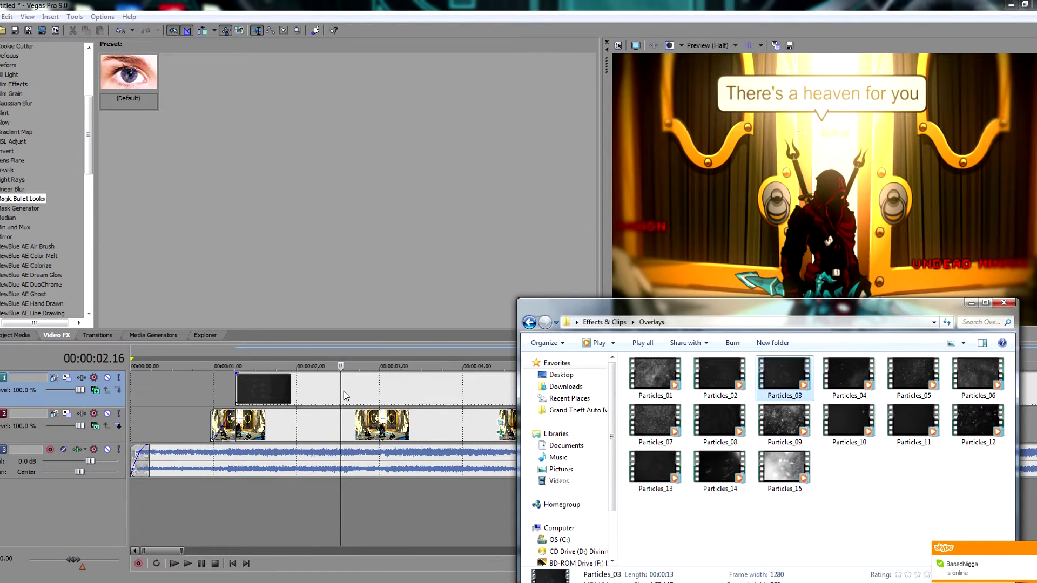
{"action": "left_click", "coordinate": [343, 396]}
- Turn off Maintain aspect ratio in the Particles_03 overlay's pan/crop settings and preview it over the game clip
{"action": "scroll", "coordinate": [673, 399], "scroll_direction": "down", "scroll_amount": 6}
{"action": "left_click", "coordinate": [353, 387]}
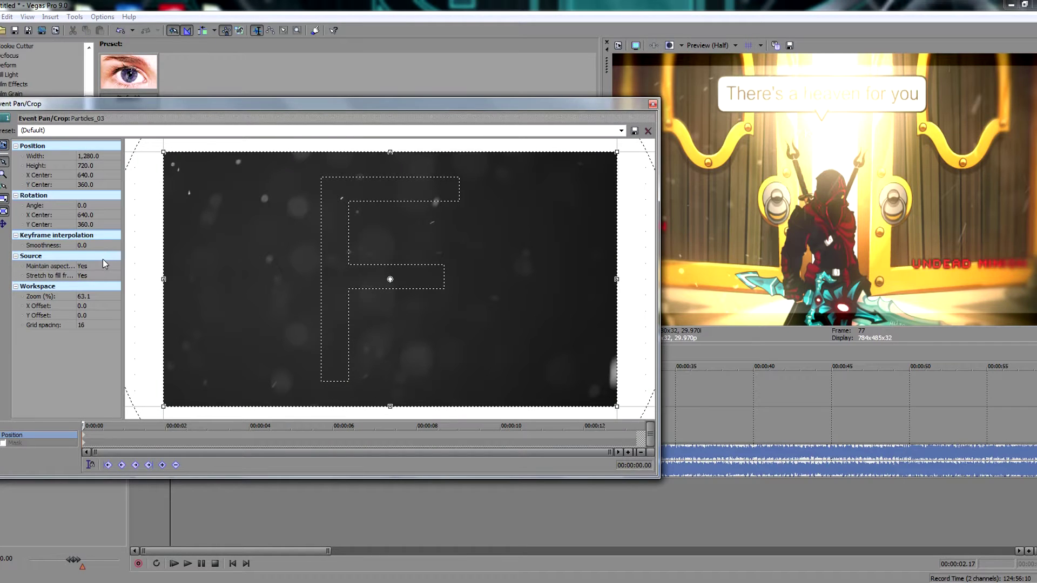
{"action": "left_click", "coordinate": [104, 266]}
{"action": "left_click", "coordinate": [100, 282]}
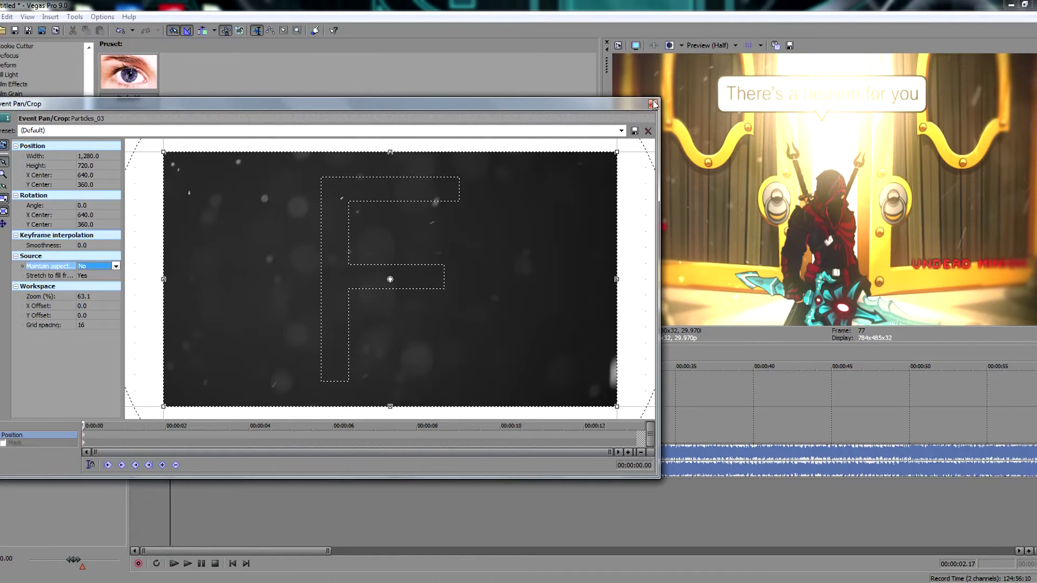
{"action": "left_click", "coordinate": [652, 104]}
{"action": "scroll", "coordinate": [374, 384], "scroll_direction": "up", "scroll_amount": 5}
{"action": "key", "text": "space"}
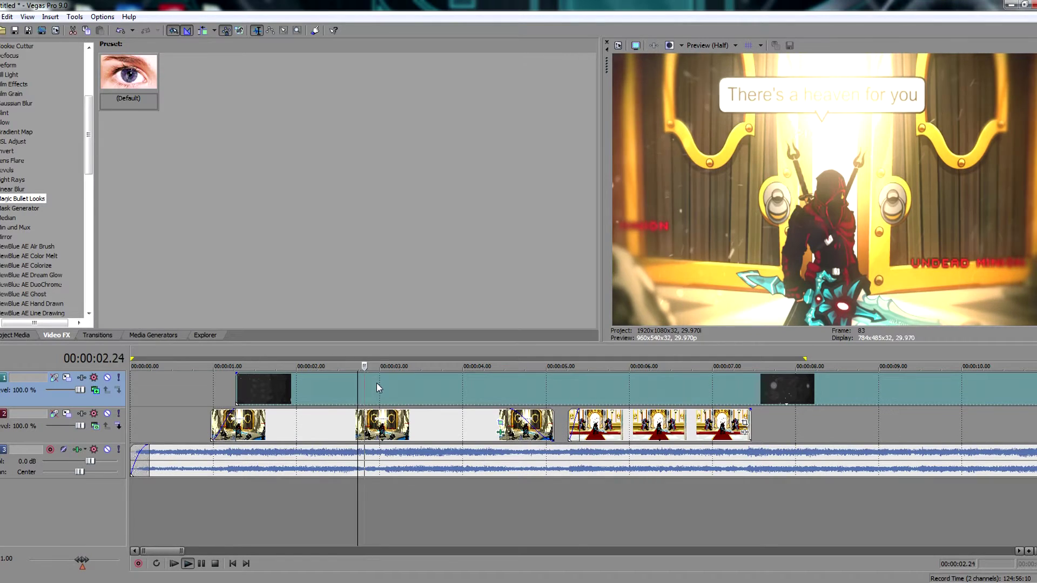
{"action": "key", "text": "space"}
- Align the Particles_03 overlay with the start of the capture-520 clip, split it at 00:00:05.03 and delete the excess
{"action": "left_click_drag", "start_coordinate": [554, 388], "coordinate": [535, 390]}
{"action": "left_click", "coordinate": [553, 391]}
{"action": "key", "text": "s"}
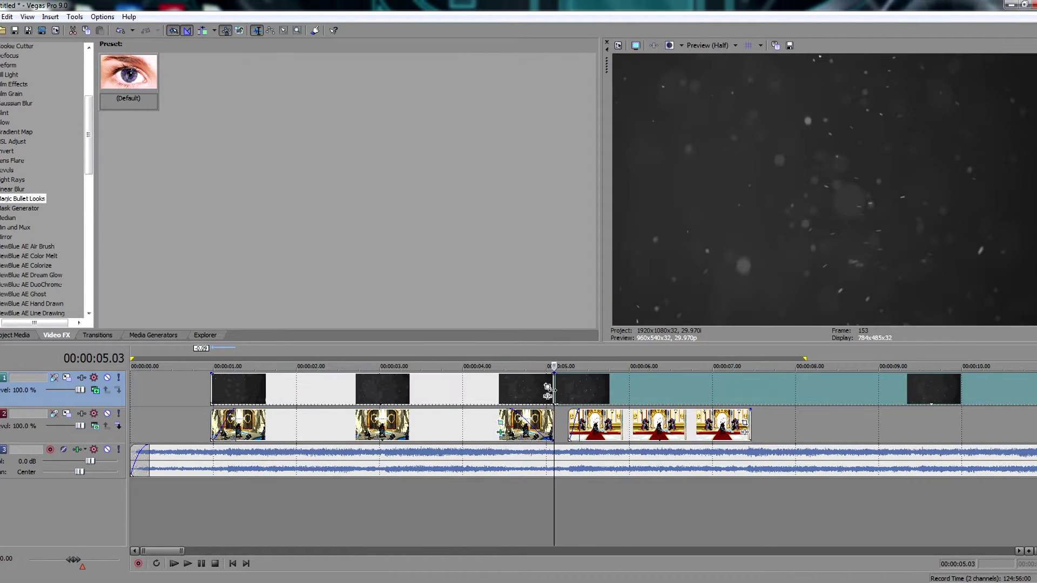
{"action": "key", "text": "Delete"}
- Fade the Particles_03 overlay in and out to match the clip beneath it, and play back the sequence
{"action": "left_click", "coordinate": [468, 393]}
{"action": "mouse_move", "coordinate": [534, 378]}
{"action": "left_mouse_down"}
{"action": "mouse_move", "coordinate": [549, 376]}
{"action": "mouse_move", "coordinate": [515, 375]}
{"action": "left_mouse_up"}
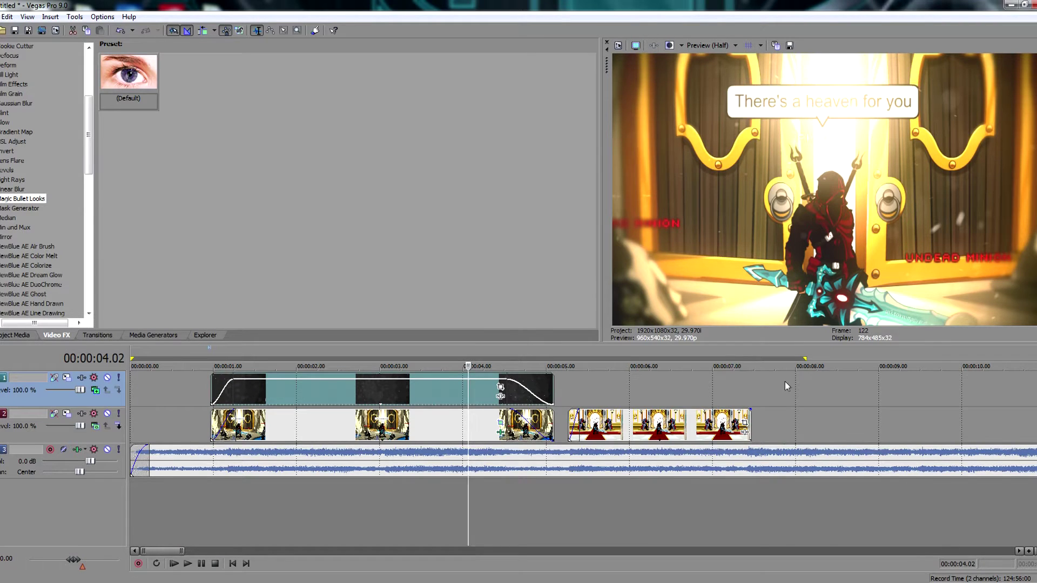
{"action": "left_click_drag", "start_coordinate": [785, 387], "coordinate": [192, 401]}
{"action": "left_click", "coordinate": [201, 403]}
{"action": "key", "text": "space"}
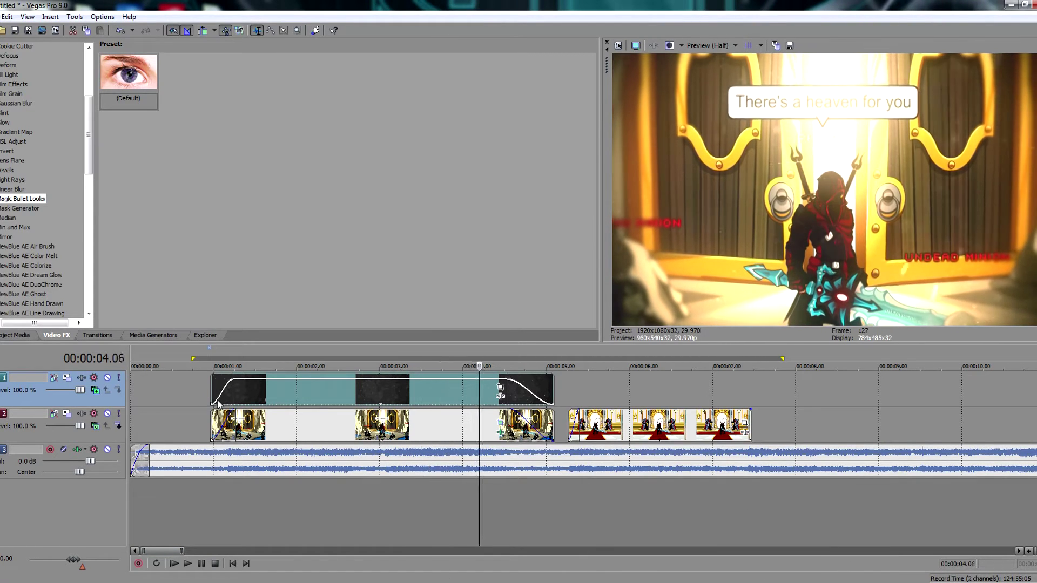
{"action": "key", "text": "space"}
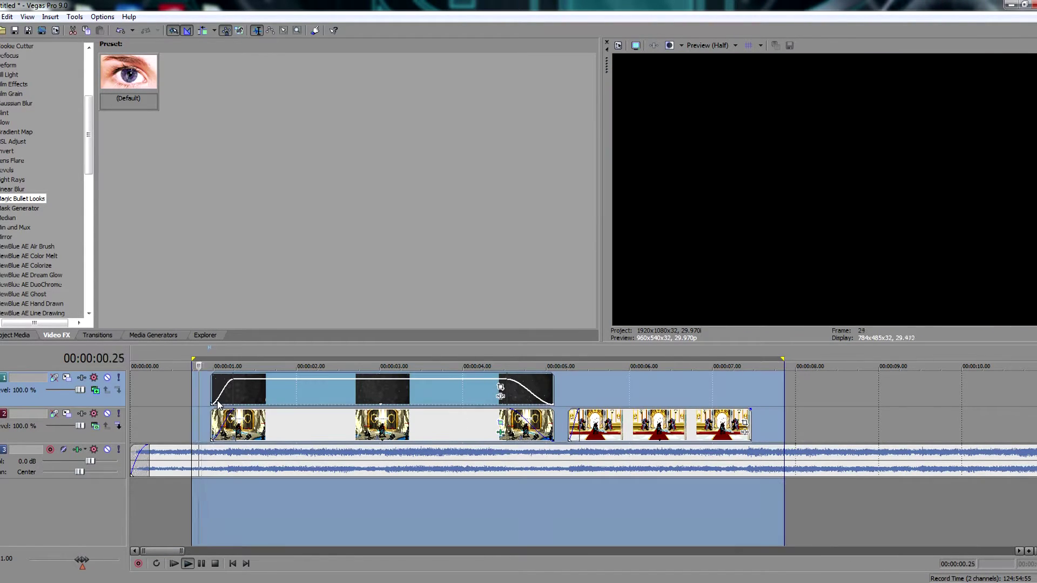
- Apply the NewBlue ME Active Camera effect to the capture-520 clip with the Camera movements (4) preset
{"action": "left_click", "coordinate": [277, 422]}
{"action": "key", "text": "space"}
{"action": "scroll", "coordinate": [48, 102], "scroll_direction": "down", "scroll_amount": 4}
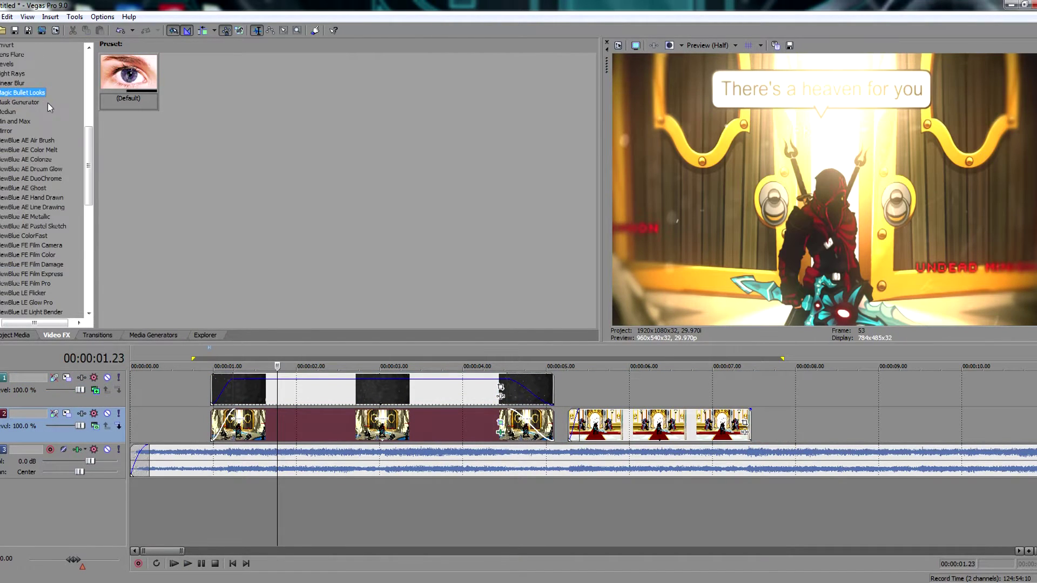
{"action": "scroll", "coordinate": [45, 189], "scroll_direction": "down", "scroll_amount": 6}
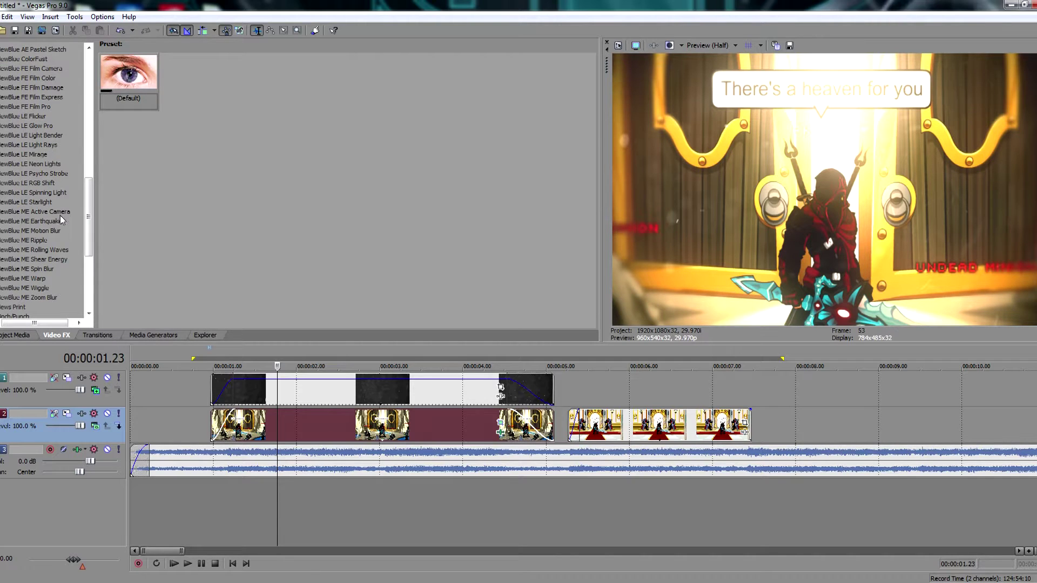
{"action": "left_click", "coordinate": [60, 212]}
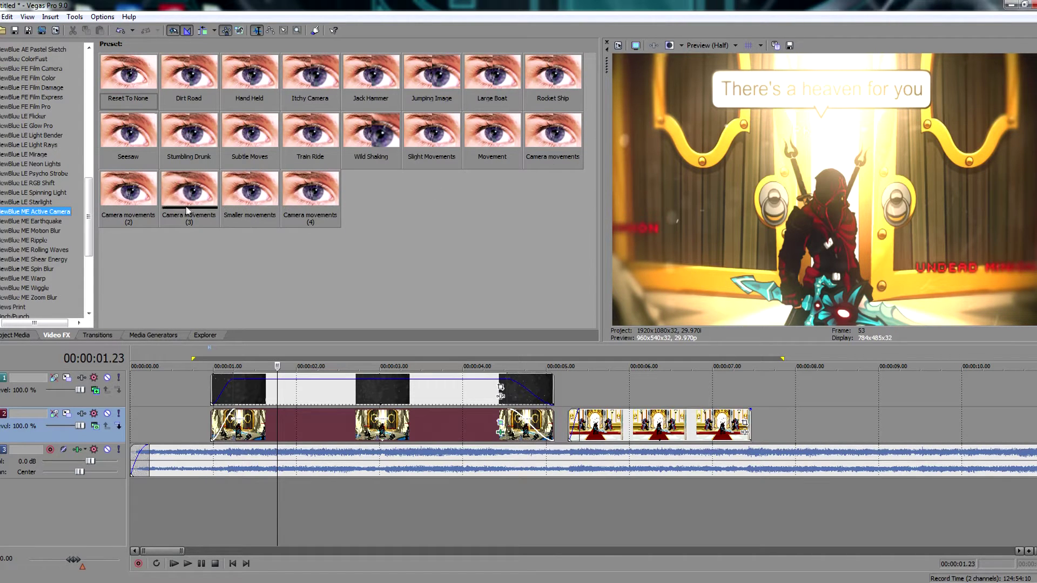
{"action": "left_click_drag", "start_coordinate": [189, 210], "coordinate": [442, 444]}
{"action": "left_click_drag", "start_coordinate": [286, 201], "coordinate": [270, 202]}
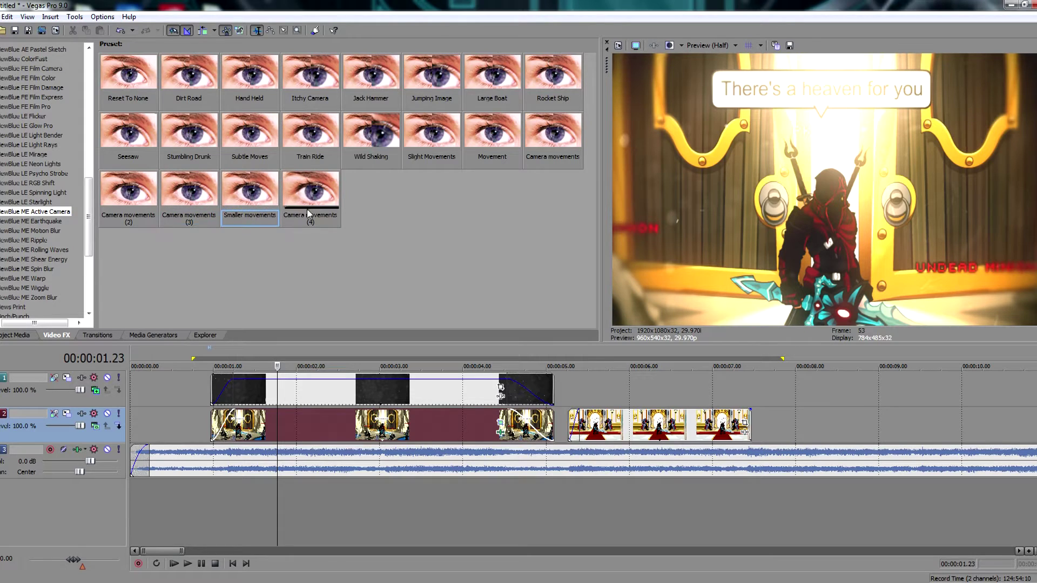
{"action": "left_click_drag", "start_coordinate": [357, 423], "coordinate": [358, 424]}
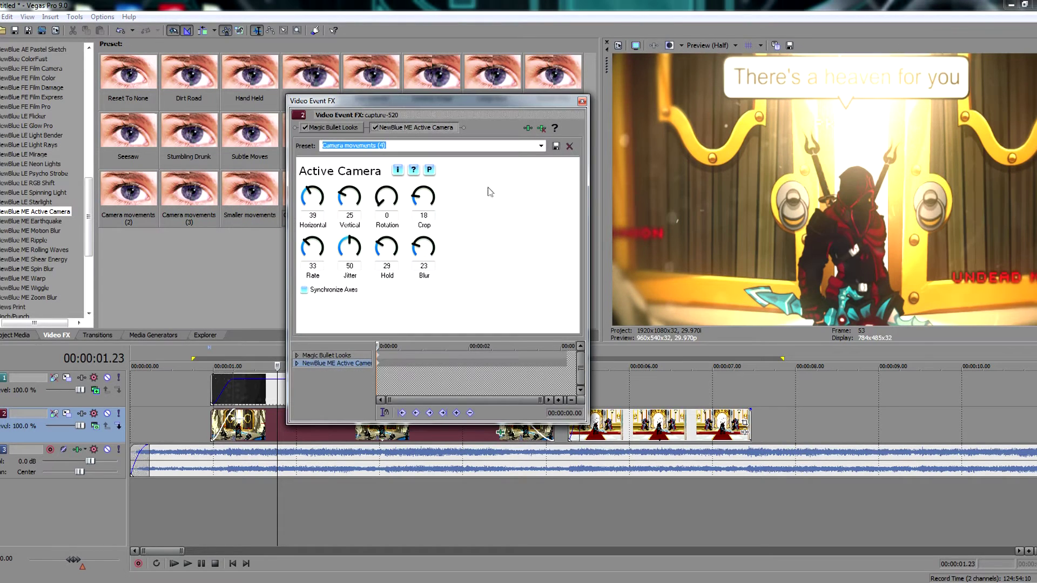
{"action": "left_click", "coordinate": [581, 101]}
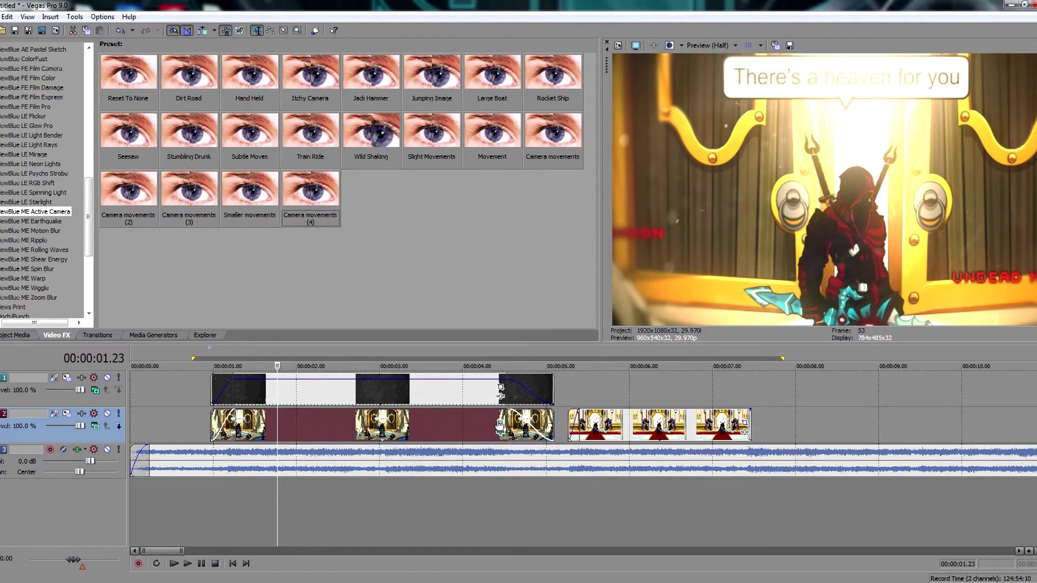
- Recentre the capture-520 clip's crop frame at about 686.3, 365.2 with the pan/crop cursor at 00:00:00.24
{"action": "left_click", "coordinate": [500, 423]}
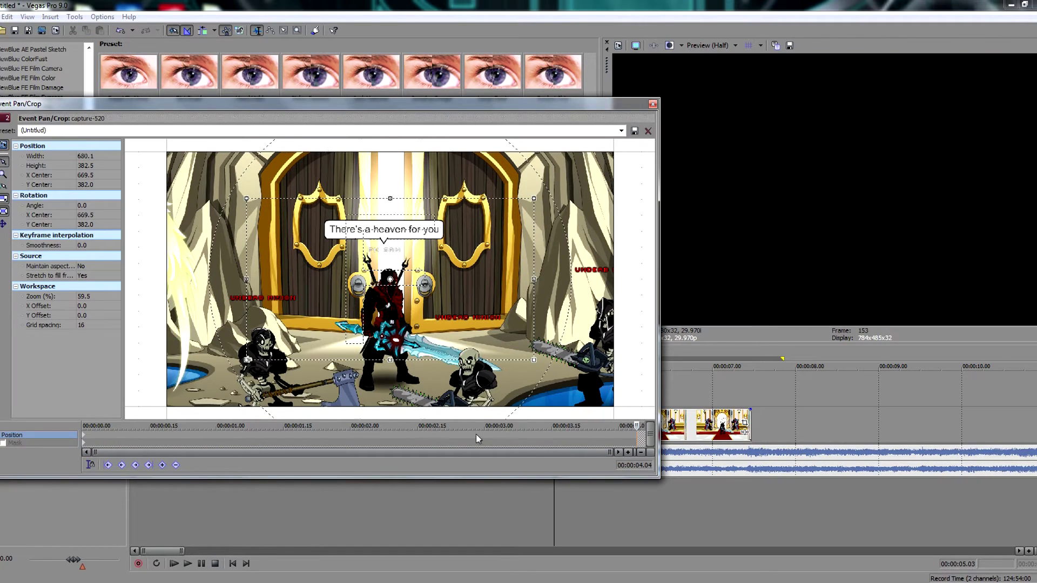
{"action": "left_click", "coordinate": [105, 437]}
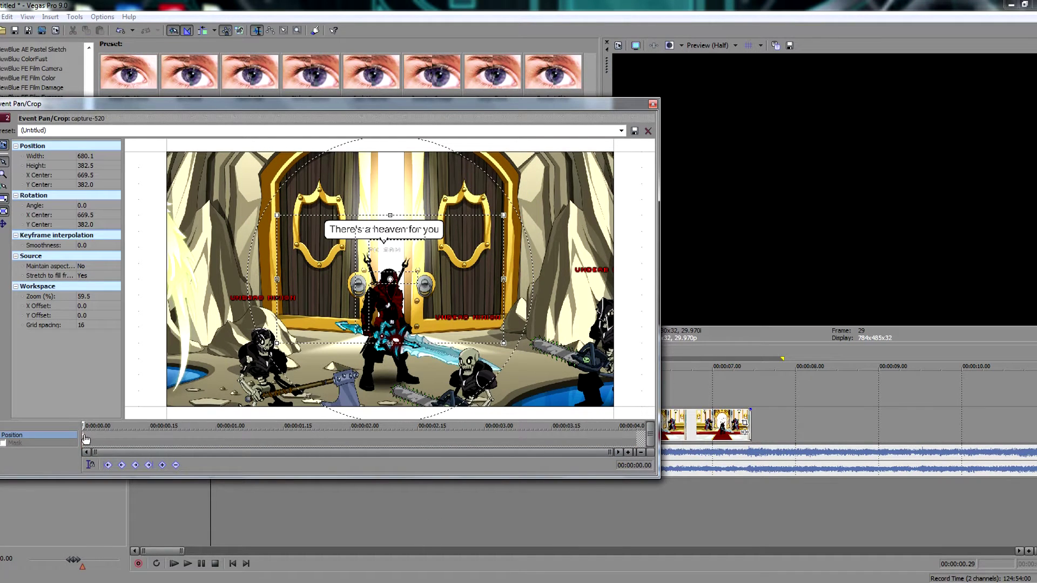
{"action": "left_click", "coordinate": [190, 436]}
{"action": "left_click_drag", "start_coordinate": [418, 297], "coordinate": [423, 292]}
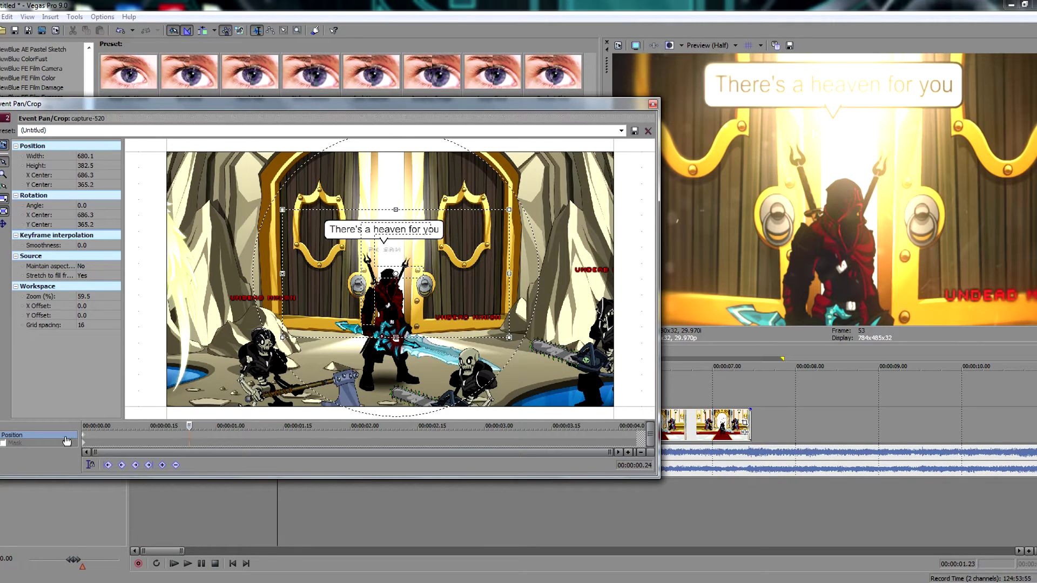
- Widen the capture-520 crop frame to about 875 × 492 at 00:00:04.04 with smoothness 20, and play back the clip
{"action": "left_click_drag", "start_coordinate": [330, 433], "coordinate": [637, 429]}
{"action": "left_click_drag", "start_coordinate": [513, 298], "coordinate": [542, 298]}
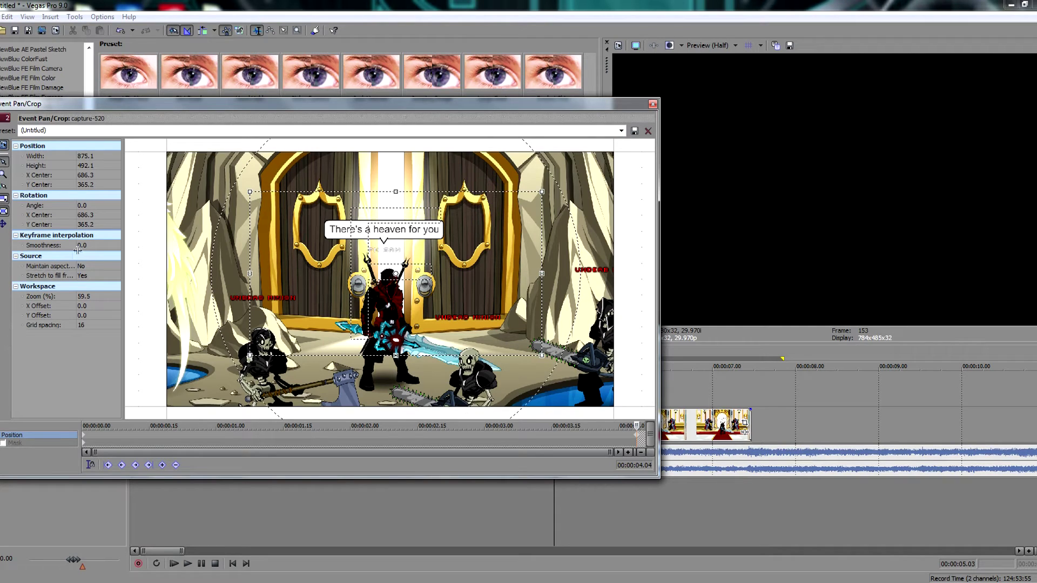
{"action": "type", "text": "20"}
{"action": "key", "text": "Return"}
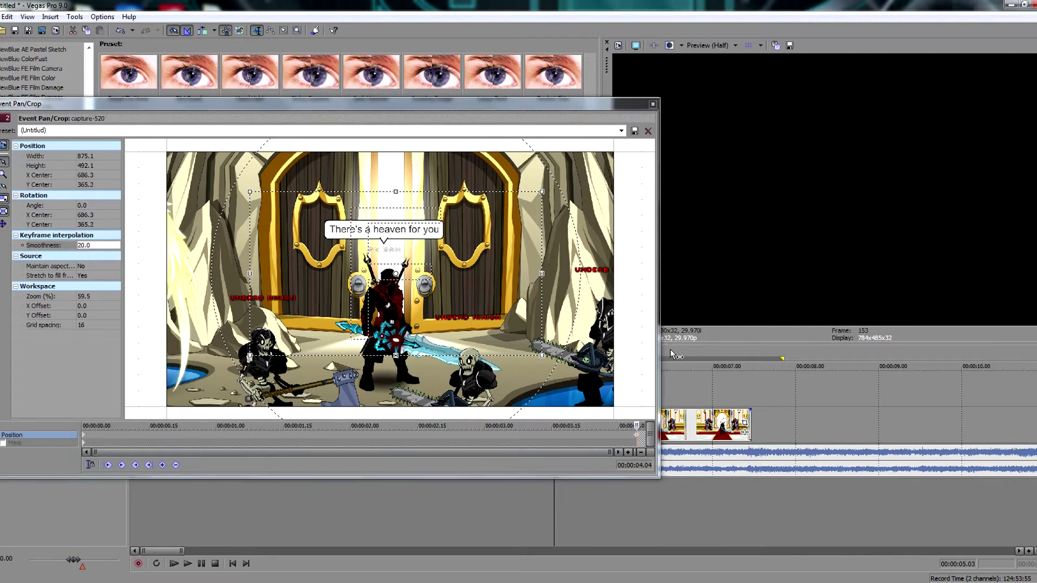
{"action": "left_click", "coordinate": [651, 102]}
{"action": "key", "text": "Home"}
{"action": "key", "text": "space"}
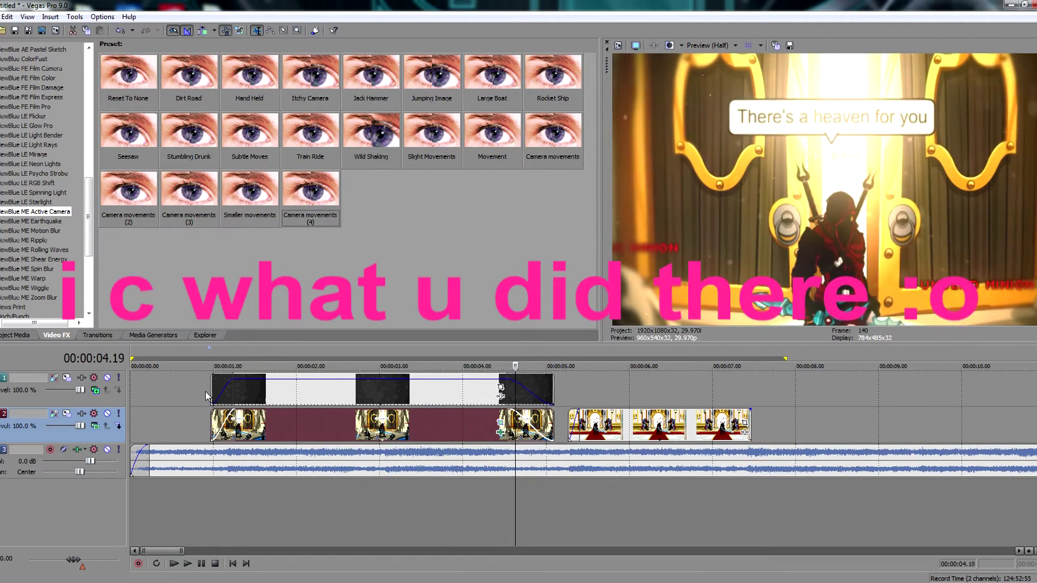
{"action": "left_click", "coordinate": [205, 391]}
{"action": "key", "text": "space"}
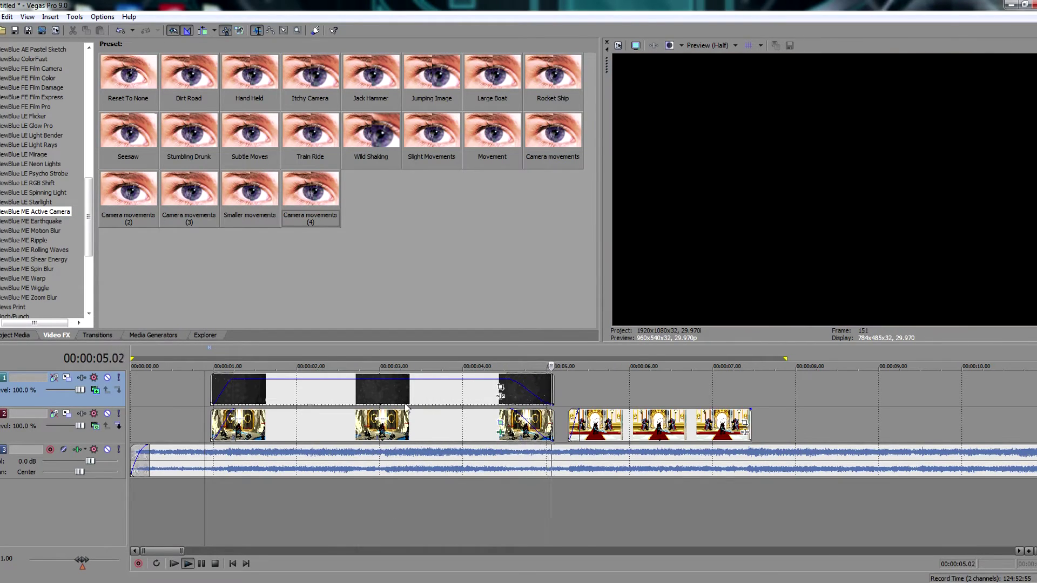
{"action": "left_click", "coordinate": [575, 390]}
{"action": "key", "text": "Return"}
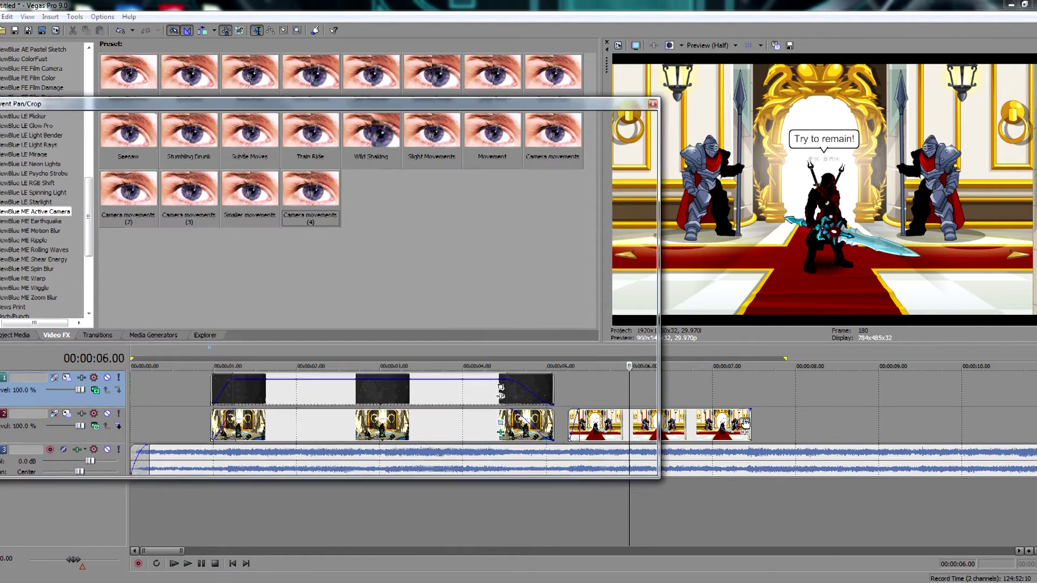
- Turn off Maintain aspect ratio for the capture-521 clip and tighten its starting crop frame to about 1,178 × 662
{"action": "left_click", "coordinate": [745, 424]}
{"action": "left_click", "coordinate": [621, 131]}
{"action": "left_click", "coordinate": [611, 162]}
{"action": "left_click", "coordinate": [115, 265]}
{"action": "left_click", "coordinate": [111, 282]}
{"action": "left_click_drag", "start_coordinate": [613, 298], "coordinate": [586, 306]}
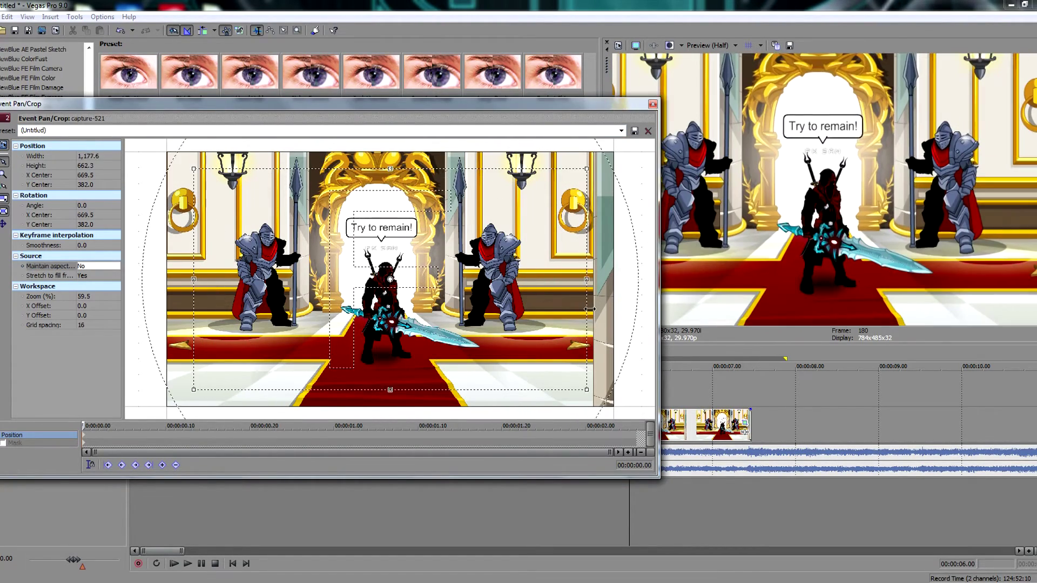
- At 00:00:02.06, shrink the capture-521 crop frame to about 1,003 × 564 and rotate it to about -4.6 degrees
{"action": "left_click", "coordinate": [609, 436]}
{"action": "left_click_drag", "start_coordinate": [583, 348], "coordinate": [576, 328]}
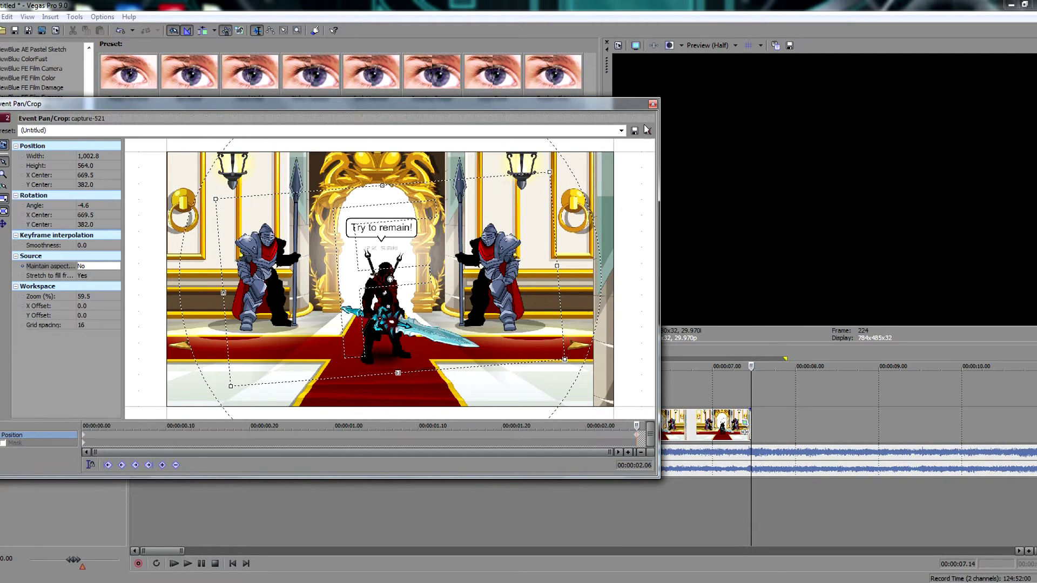
{"action": "left_click", "coordinate": [653, 105]}
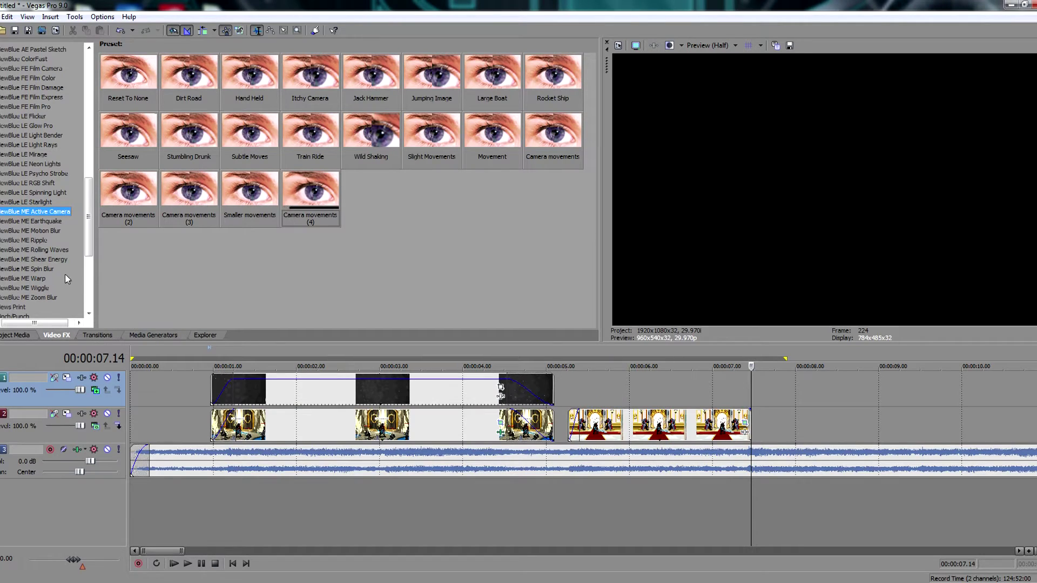
- Apply the Magic Bullet Looks effect to the capture-521 clip and open its look editor
{"action": "scroll", "coordinate": [57, 277], "scroll_direction": "up", "scroll_amount": 10}
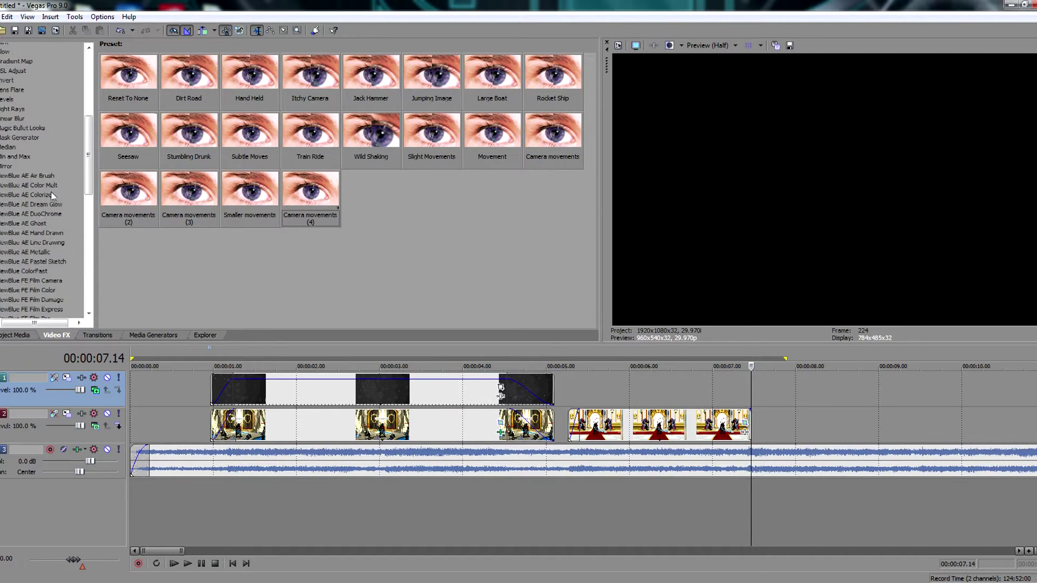
{"action": "left_click", "coordinate": [33, 269]}
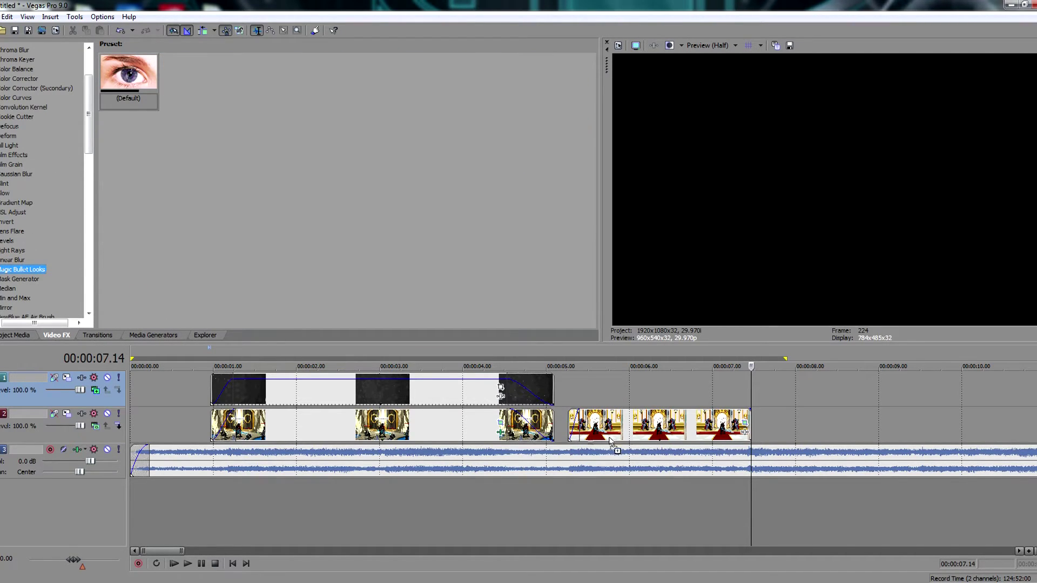
{"action": "left_click_drag", "start_coordinate": [610, 441], "coordinate": [612, 442]}
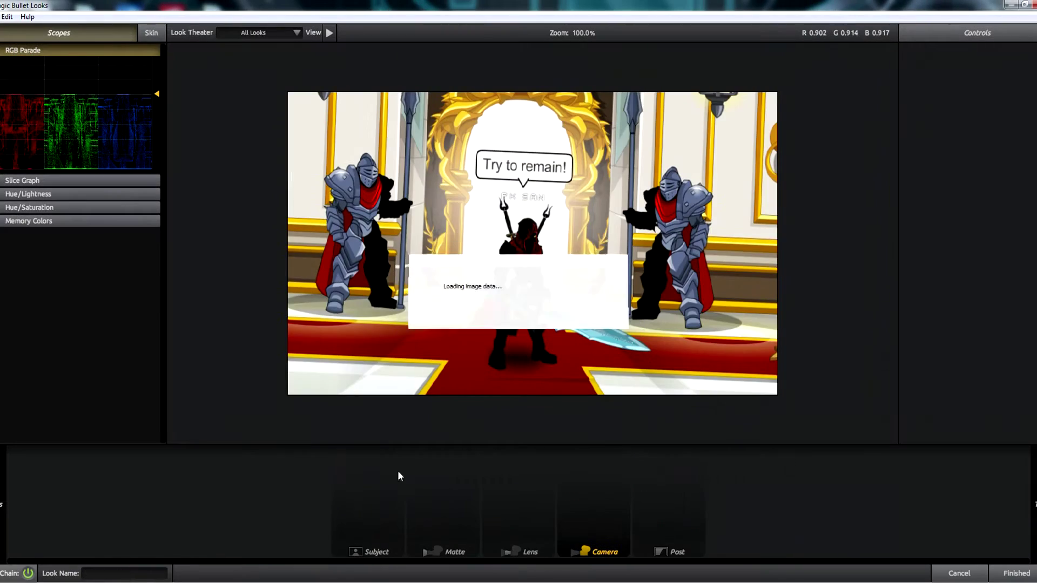
- Add Edge Softness, Vignette and Lens Distortion tools to the Lens stage, adjusting the vignette's strength
{"action": "mouse_move", "coordinate": [1033, 504]}
{"action": "left_click_drag", "start_coordinate": [1009, 199], "coordinate": [581, 229]}
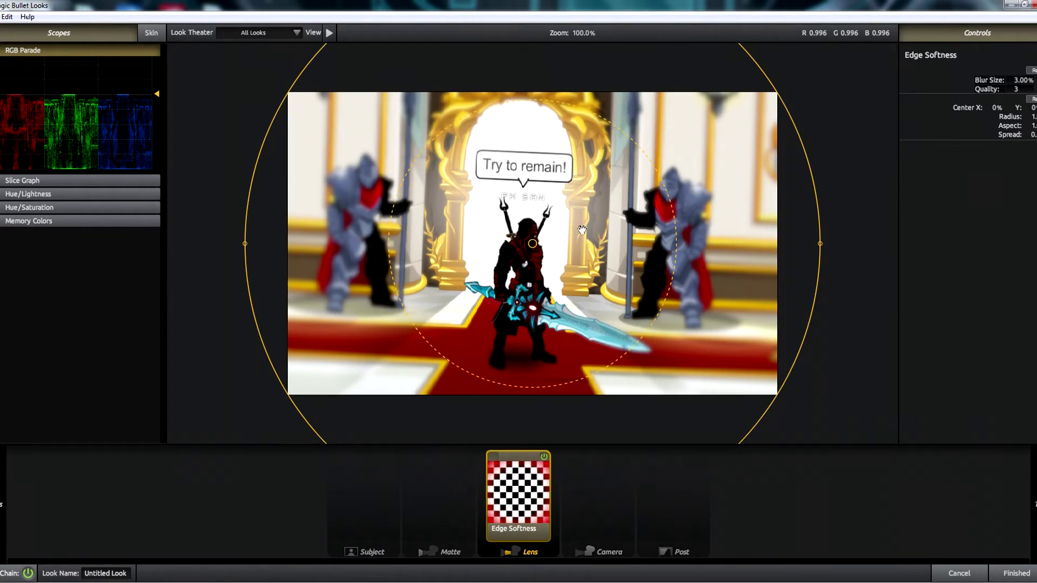
{"action": "left_click_drag", "start_coordinate": [1010, 95], "coordinate": [560, 246]}
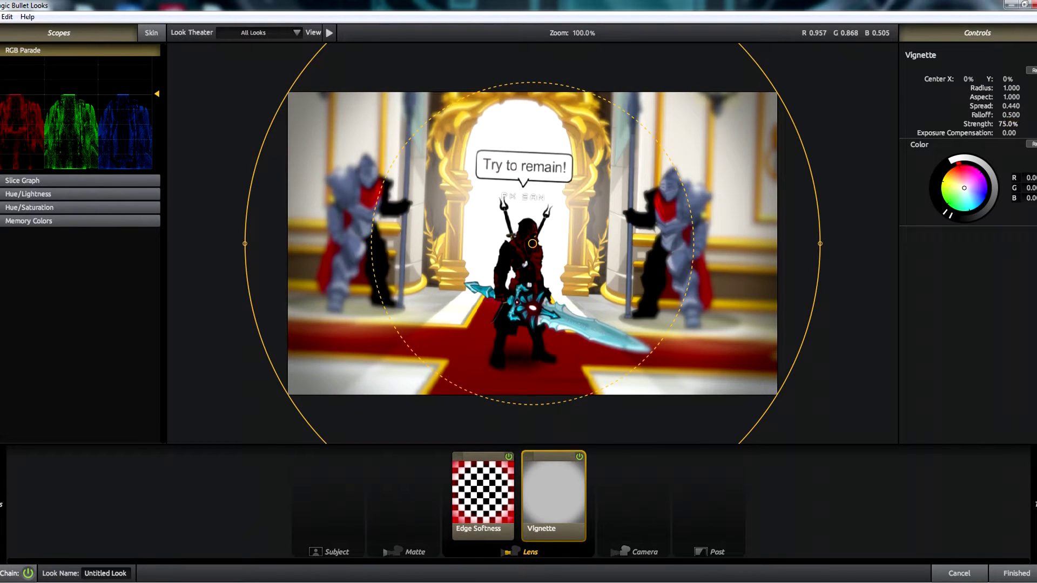
{"action": "left_click_drag", "start_coordinate": [1008, 123], "coordinate": [1017, 123]}
{"action": "mouse_move", "coordinate": [1033, 505]}
{"action": "left_click_drag", "start_coordinate": [899, 323], "coordinate": [589, 494]}
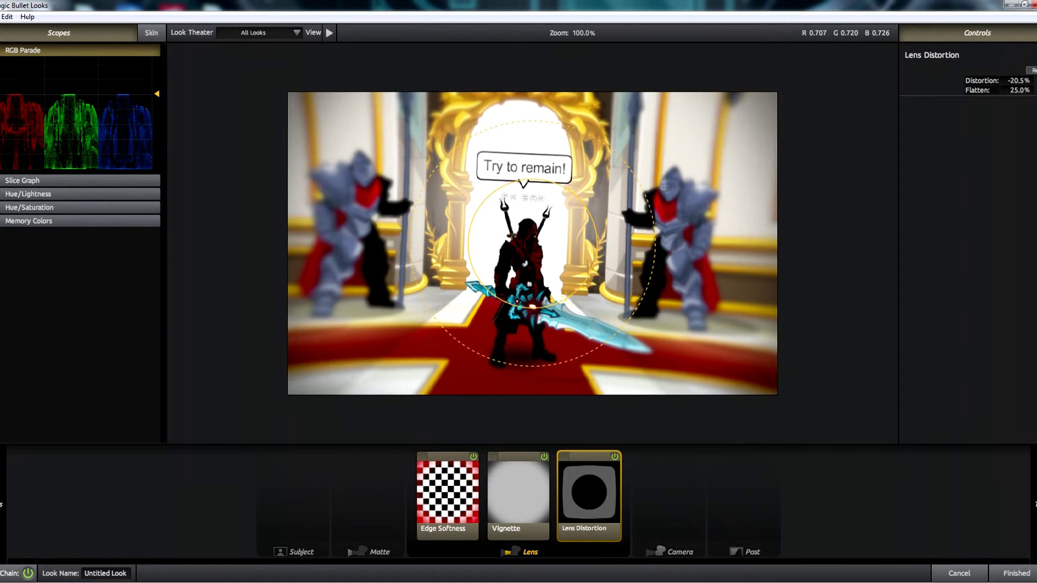
- Add a slightly orange-tinted Crush tool to the Camera stage and a Diffusion tool to the Matte stage
{"action": "left_click", "coordinate": [641, 509]}
{"action": "mouse_move", "coordinate": [1022, 205]}
{"action": "left_click_drag", "start_coordinate": [1022, 206], "coordinate": [669, 495]}
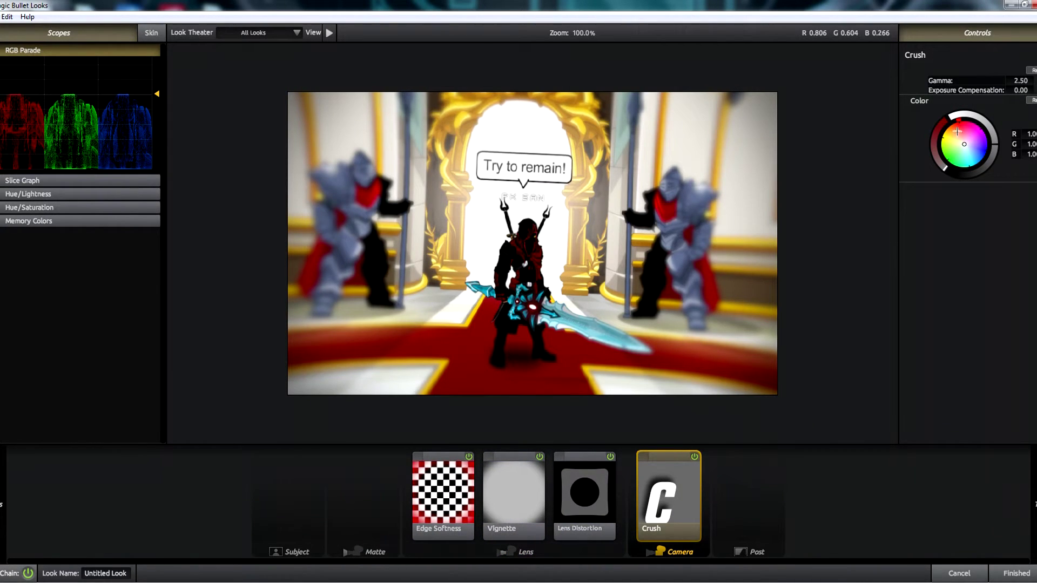
{"action": "left_click", "coordinate": [366, 508]}
{"action": "mouse_move", "coordinate": [1031, 198]}
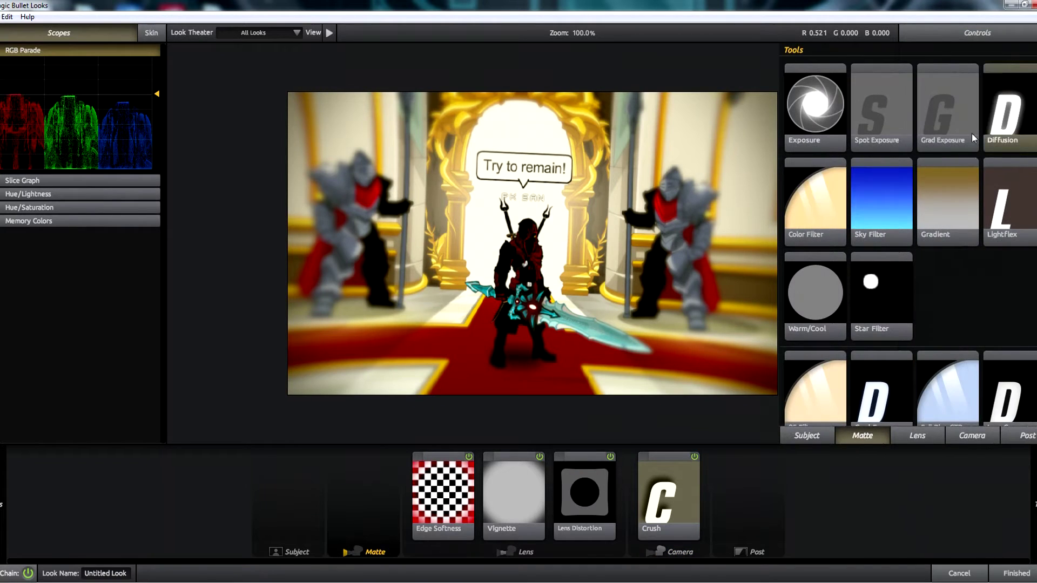
{"action": "left_click_drag", "start_coordinate": [1015, 130], "coordinate": [359, 494]}
- Add Contrast and Color Contrast tools to the Subject stage, shifting the color contrast towards warm orange
{"action": "left_click", "coordinate": [749, 540]}
{"action": "left_click_drag", "start_coordinate": [496, 220], "coordinate": [283, 495]}
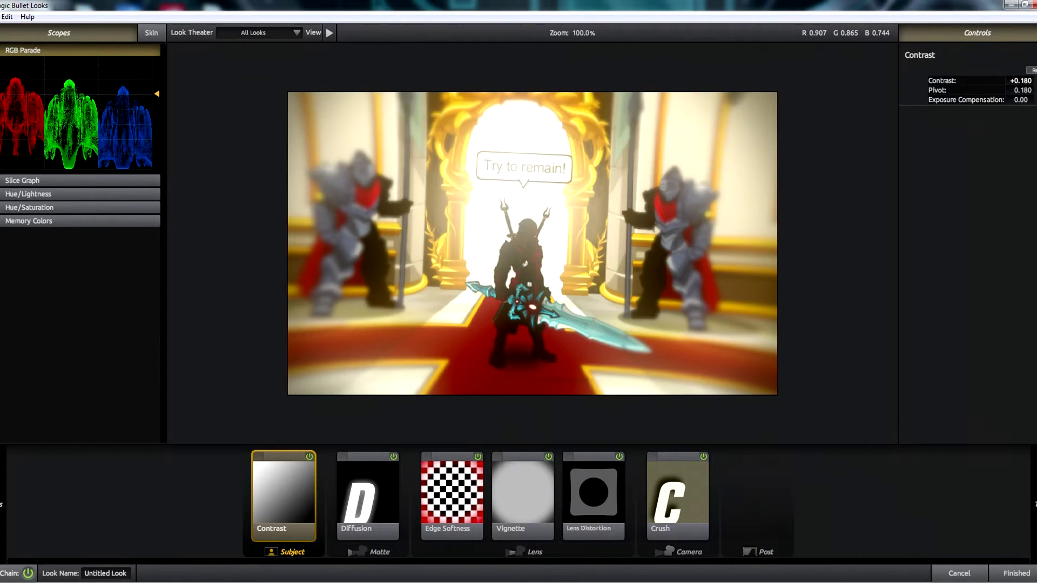
{"action": "mouse_move", "coordinate": [960, 209]}
{"action": "left_click_drag", "start_coordinate": [831, 220], "coordinate": [319, 494]}
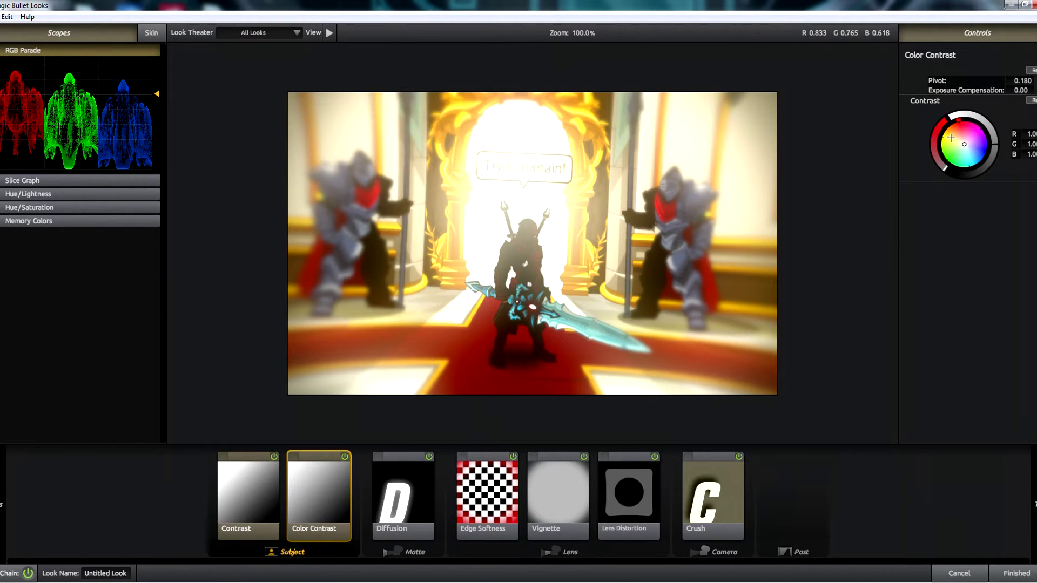
{"action": "left_click_drag", "start_coordinate": [951, 138], "coordinate": [956, 137]}
- Set the Subject-stage Contrast tool's contrast to +0.170 and check the other tools in the chain
{"action": "left_click", "coordinate": [226, 517]}
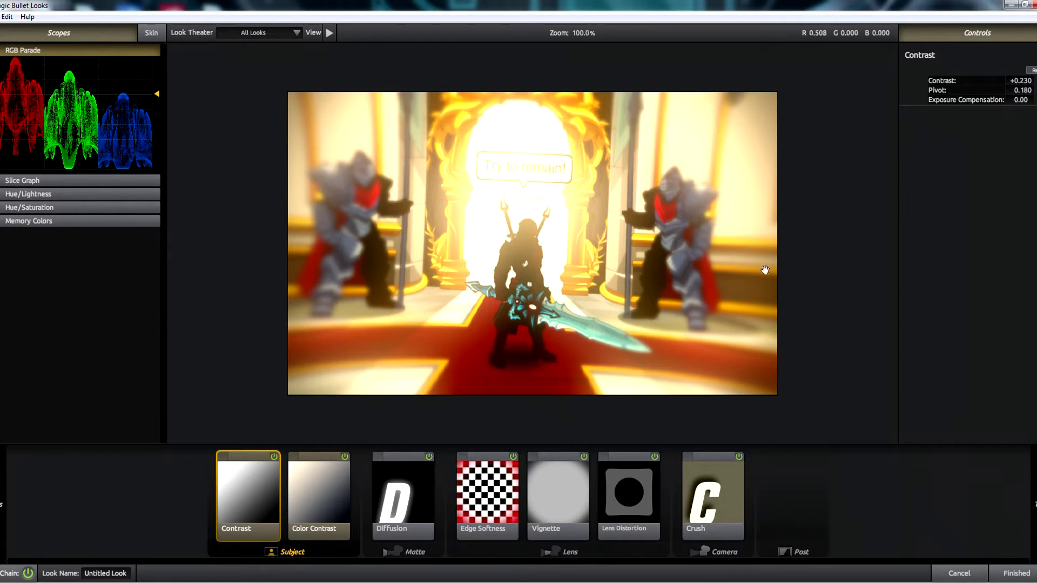
{"action": "left_click_drag", "start_coordinate": [1026, 80], "coordinate": [1023, 80]}
{"action": "left_click", "coordinate": [324, 489]}
{"action": "left_click", "coordinate": [627, 496]}
- Try brightening the look with an Exposure tool at +1.80 stops in the Lens stage, and remove it
{"action": "left_click", "coordinate": [797, 552]}
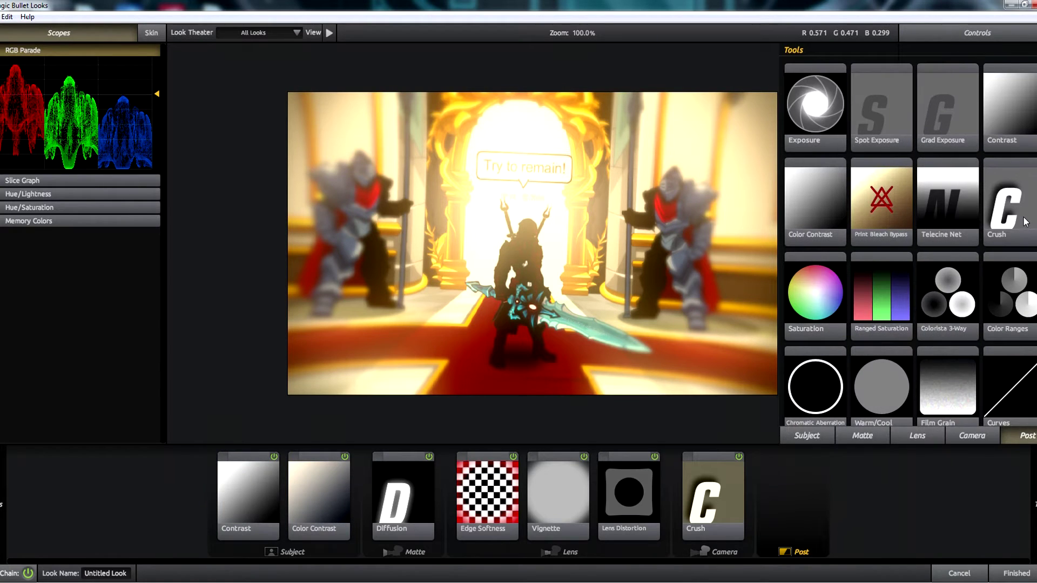
{"action": "scroll", "coordinate": [971, 325], "scroll_direction": "down", "scroll_amount": 3}
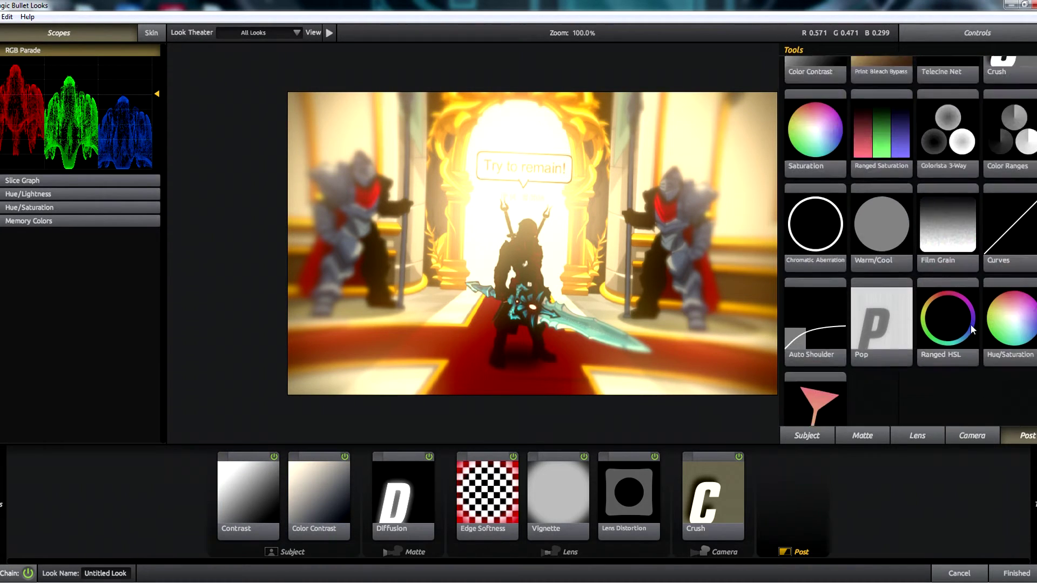
{"action": "scroll", "coordinate": [964, 320], "scroll_direction": "up", "scroll_amount": 2}
{"action": "scroll", "coordinate": [962, 319], "scroll_direction": "up", "scroll_amount": 1}
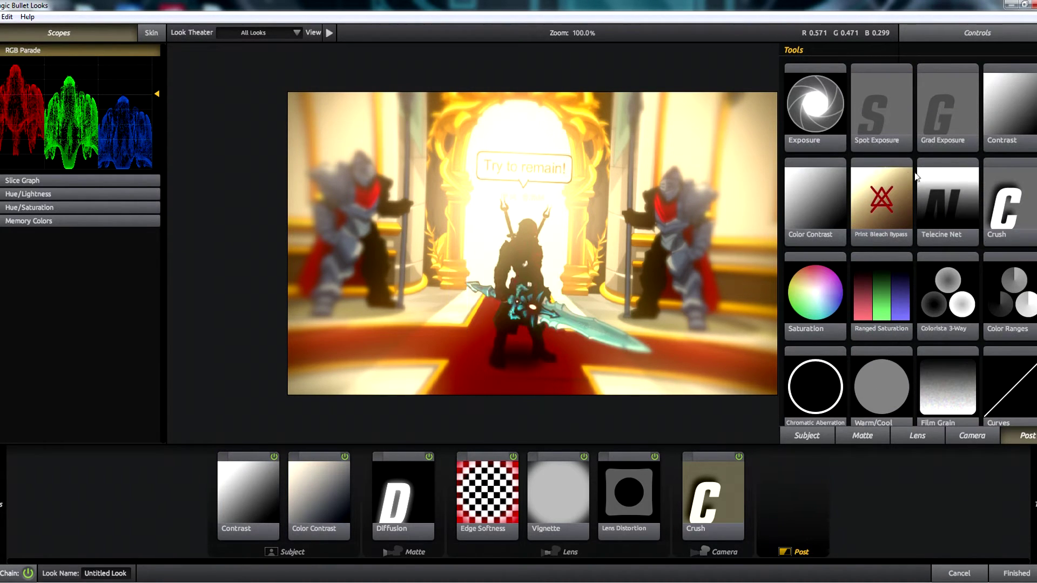
{"action": "left_click_drag", "start_coordinate": [813, 124], "coordinate": [729, 456]}
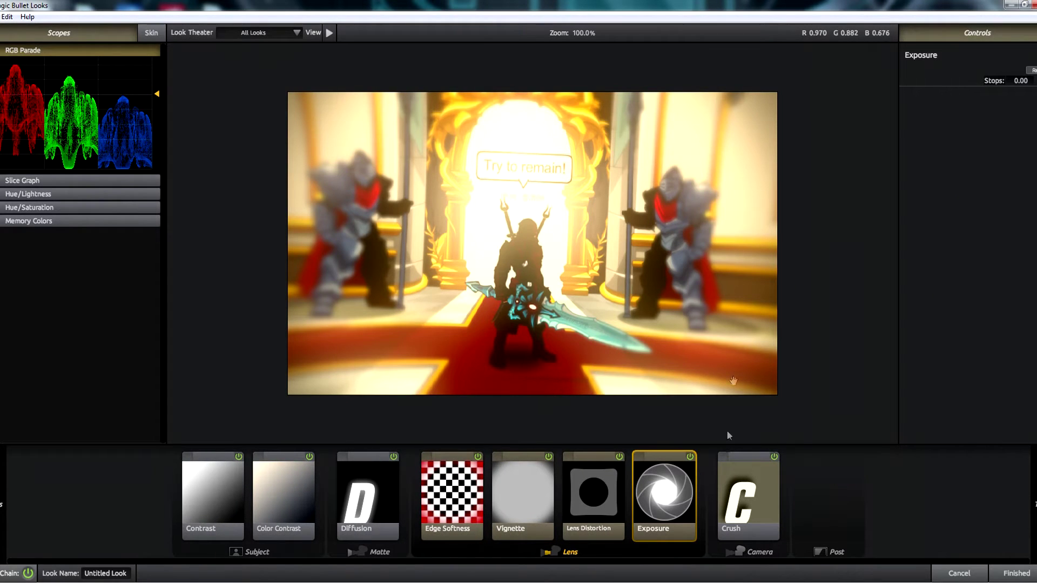
{"action": "left_click_drag", "start_coordinate": [1019, 81], "coordinate": [1036, 80]}
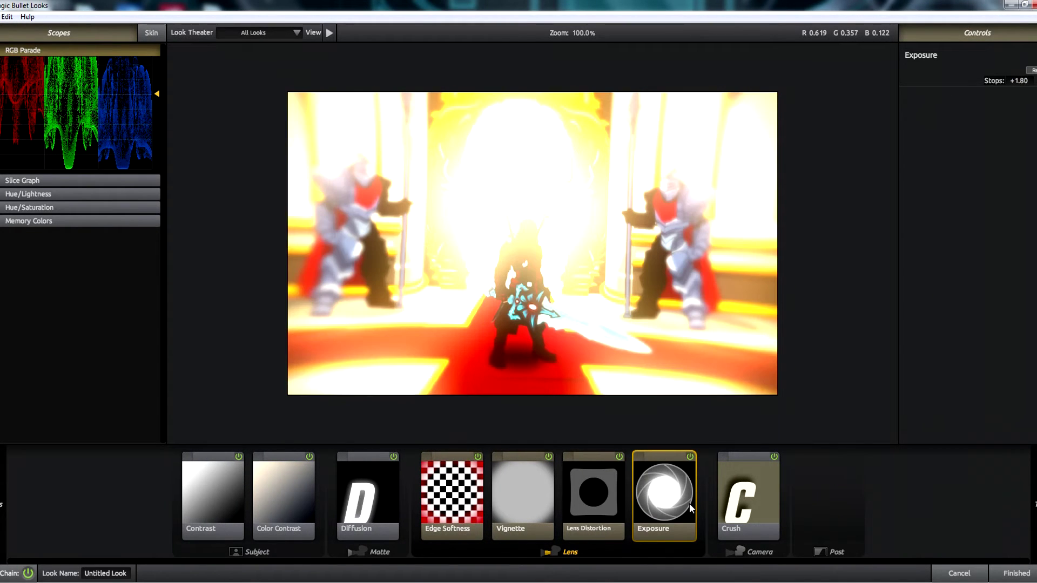
{"action": "key", "text": "Delete"}
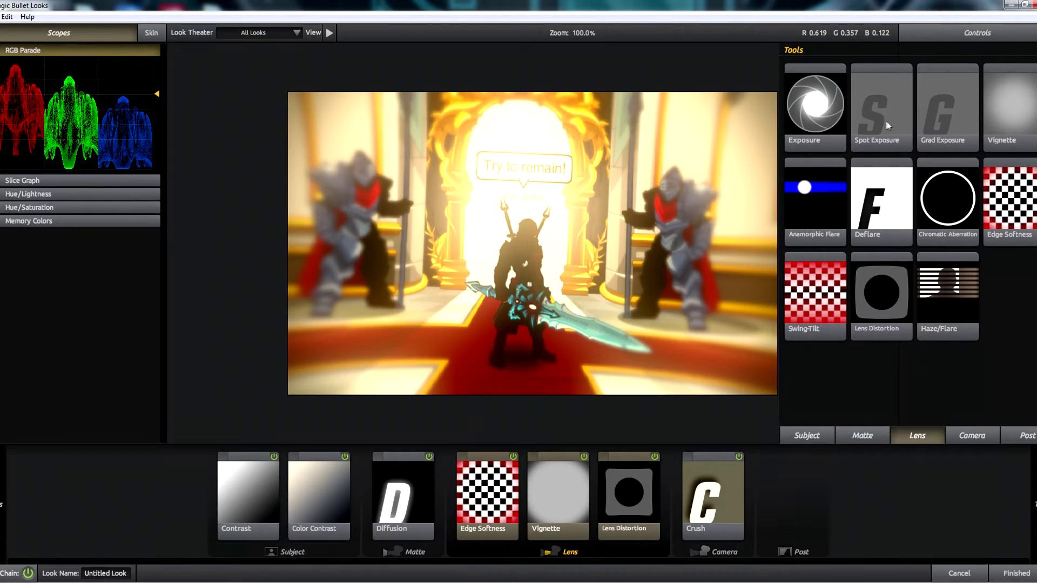
- Try a Spot Exposure tool at +1.00 stops in the Camera stage, and remove it
{"action": "double_click", "coordinate": [890, 125]}
{"action": "left_click_drag", "start_coordinate": [1020, 80], "coordinate": [1035, 80]}
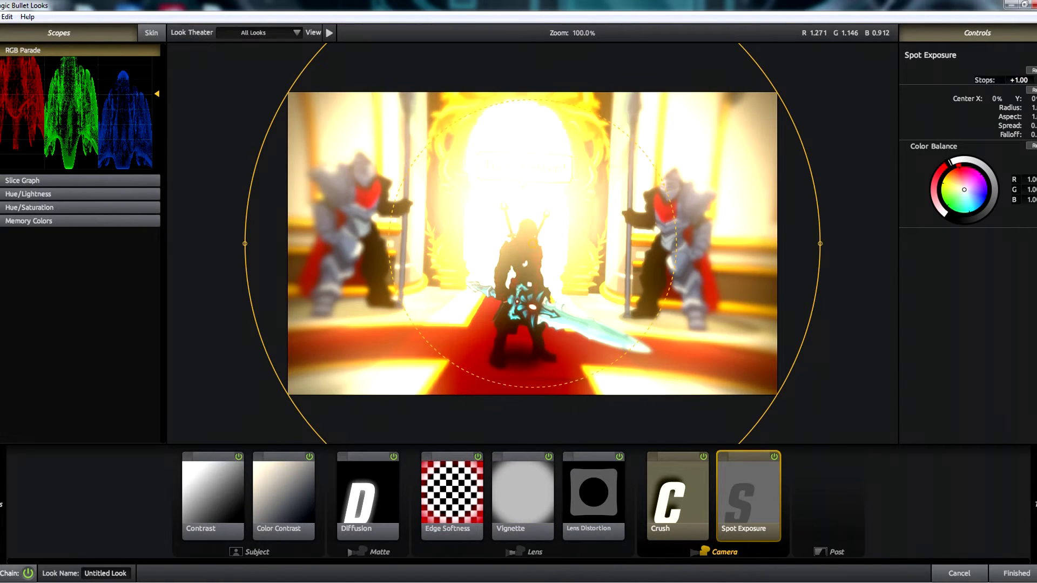
{"action": "key", "text": "Delete"}
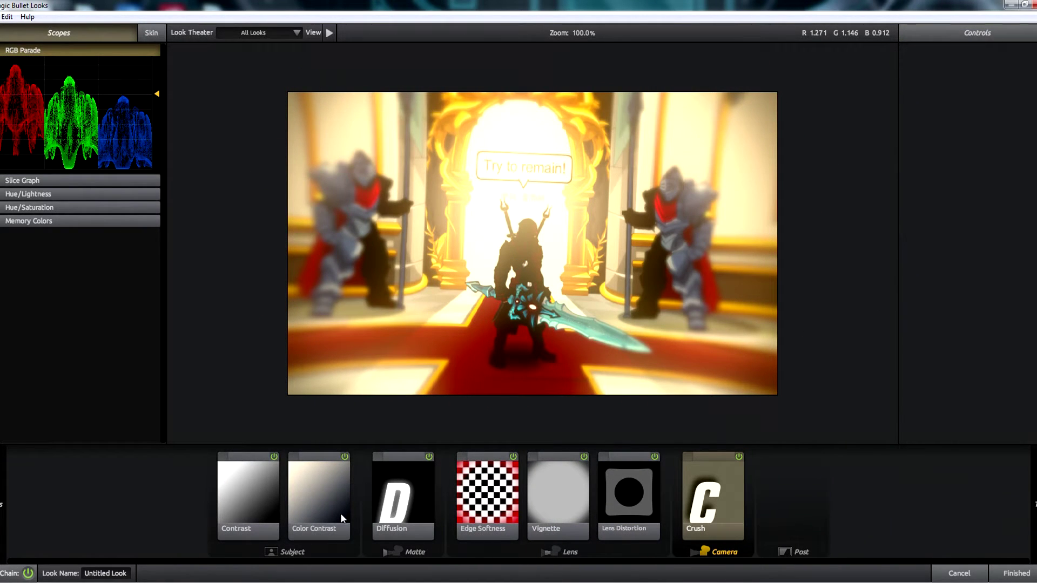
- Move the Contrast tool to the Post stage, add a second Contrast tool with raised contrast after Crush, and accept the look
{"action": "left_click_drag", "start_coordinate": [252, 516], "coordinate": [747, 509]}
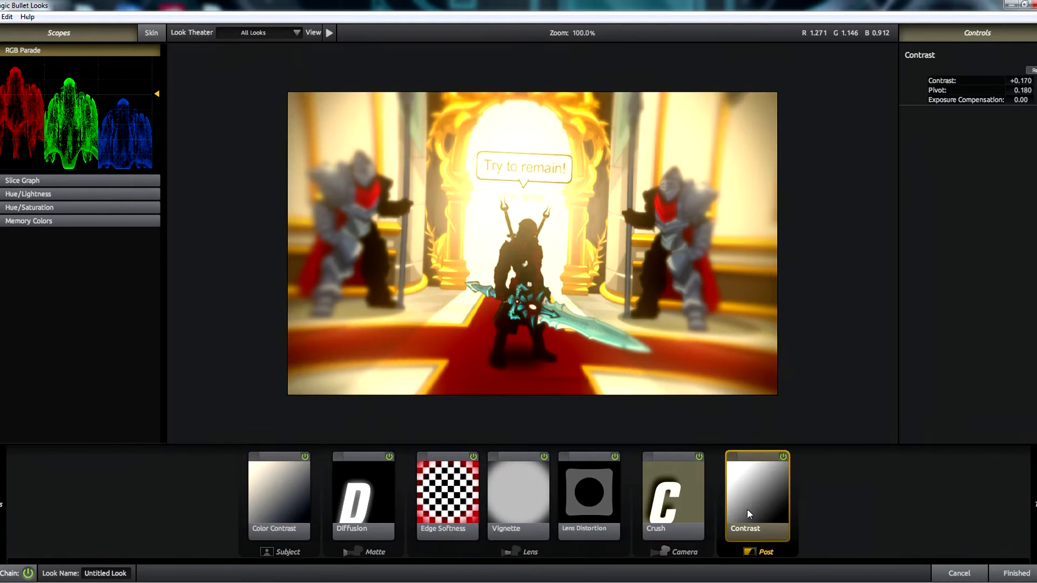
{"action": "left_click", "coordinate": [691, 506]}
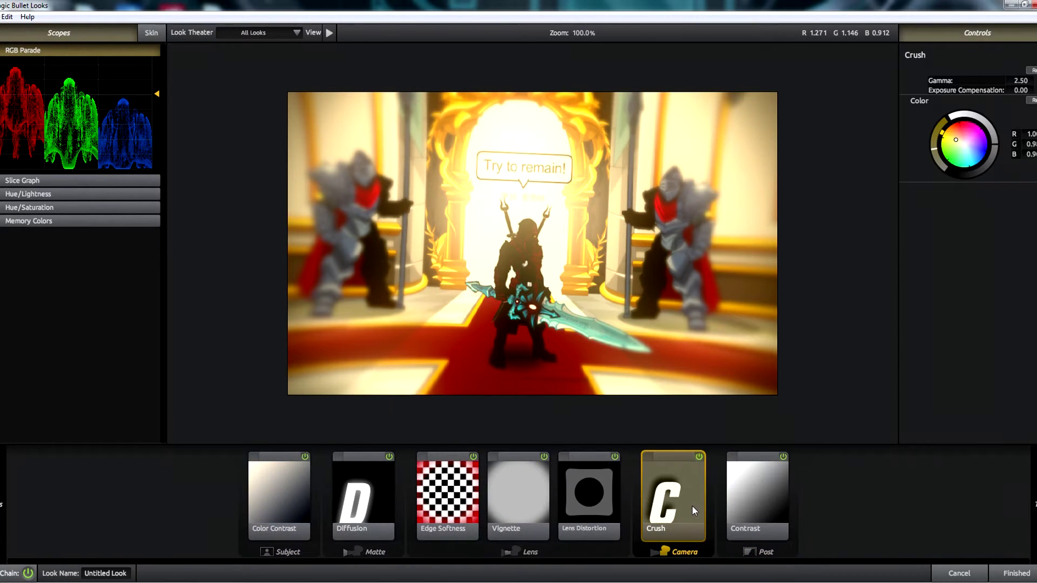
{"action": "mouse_move", "coordinate": [1032, 195]}
{"action": "left_click_drag", "start_coordinate": [820, 238], "coordinate": [708, 497]}
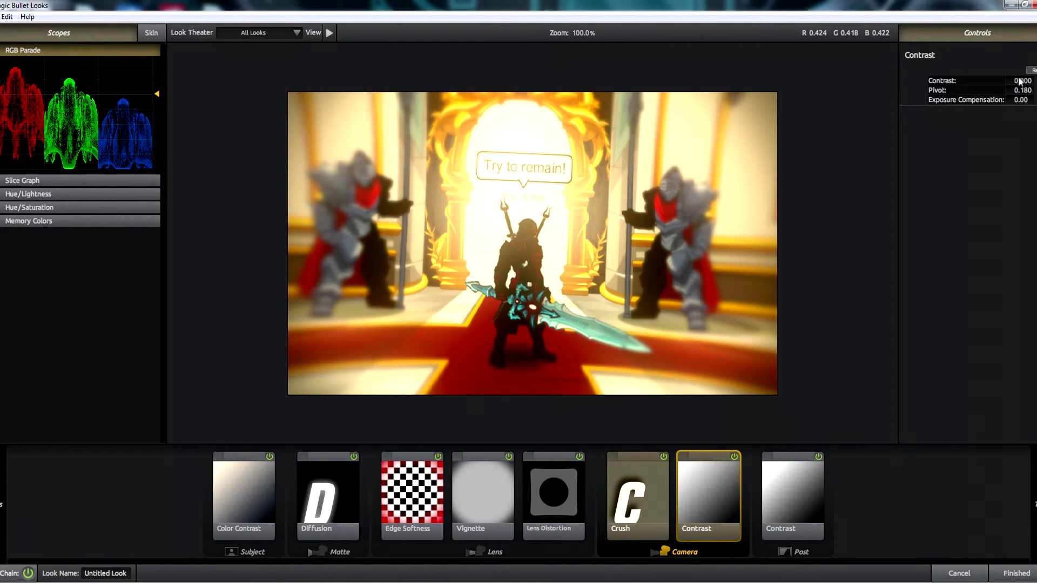
{"action": "left_click_drag", "start_coordinate": [1019, 81], "coordinate": [1026, 81]}
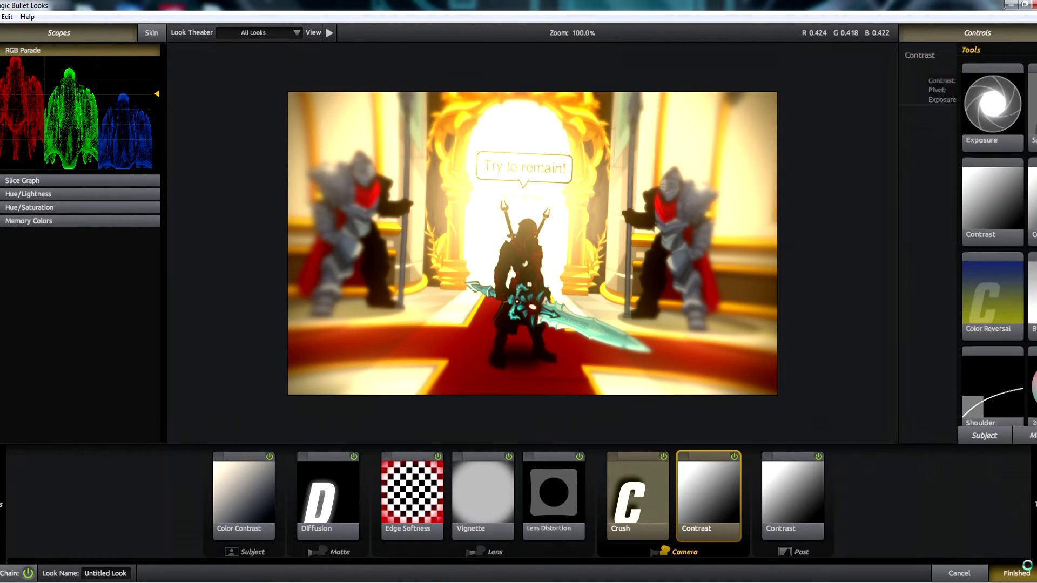
{"action": "left_click", "coordinate": [1016, 573]}
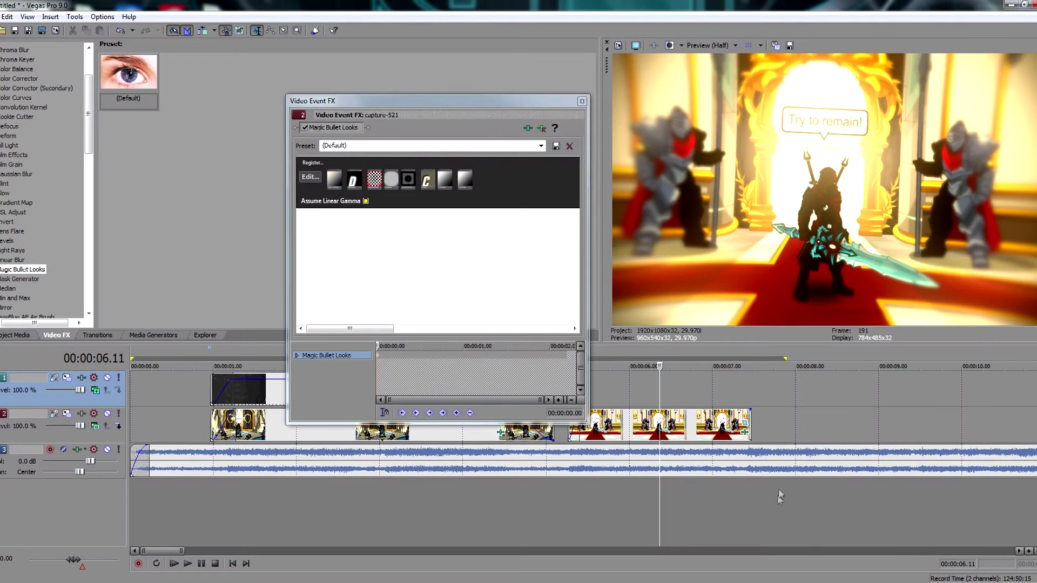
{"action": "left_click", "coordinate": [582, 101]}
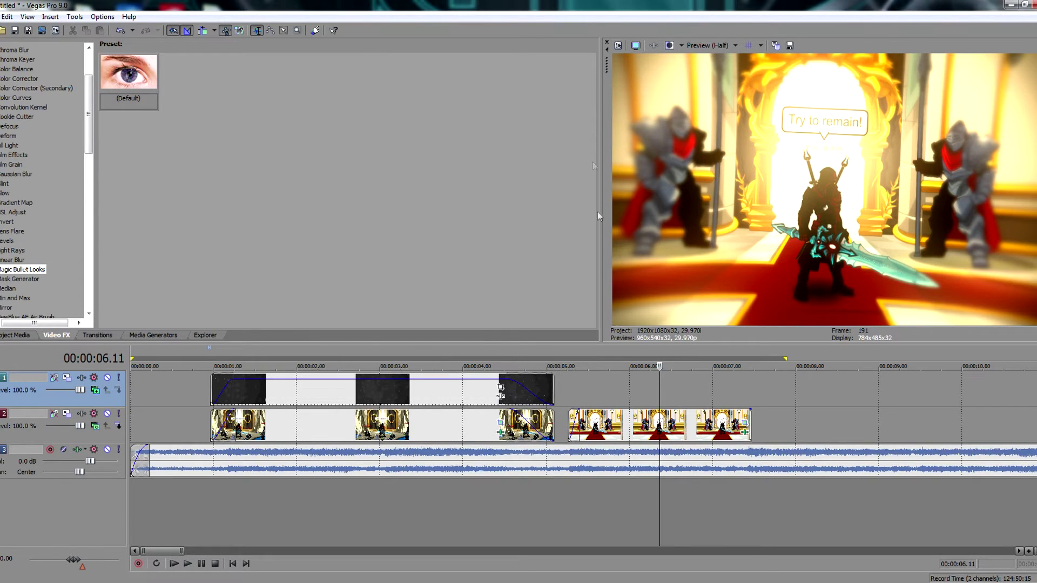
- Paste a copy of the particle overlay above the capture-521 clip and align it with that clip's start
{"action": "left_click", "coordinate": [433, 393]}
{"action": "left_click", "coordinate": [574, 397]}
{"action": "left_click", "coordinate": [647, 381]}
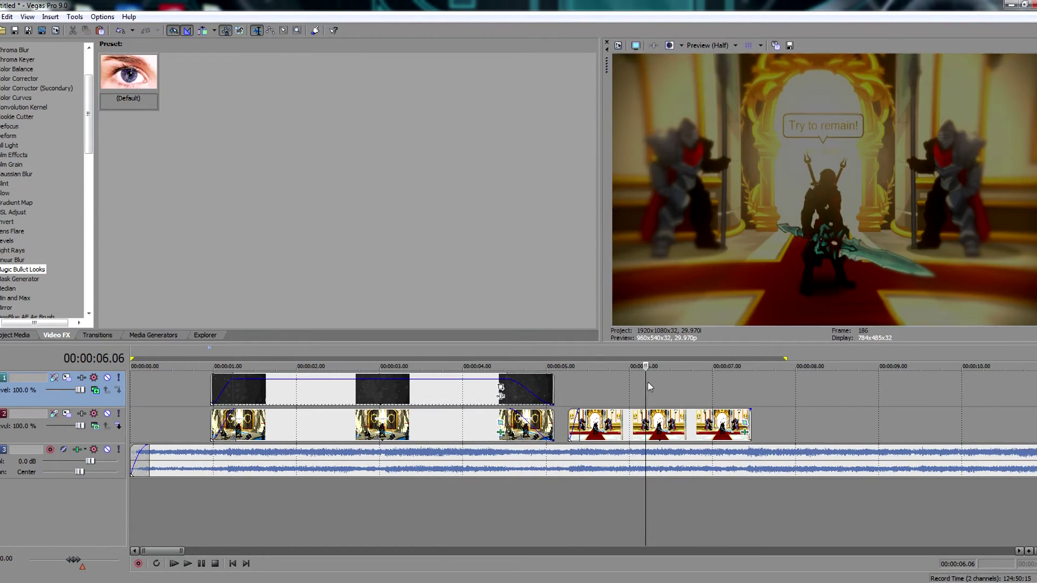
{"action": "key", "text": "ctrl+v"}
{"action": "scroll", "coordinate": [753, 410], "scroll_direction": "down", "scroll_amount": 5}
{"action": "left_click_drag", "start_coordinate": [290, 390], "coordinate": [231, 401]}
- Split the second particle overlay at 00:00:07.14, where the capture-521 clip ends, and delete the excess
{"action": "key", "text": "s"}
{"action": "left_click", "coordinate": [259, 395]}
{"action": "key", "text": "Delete"}
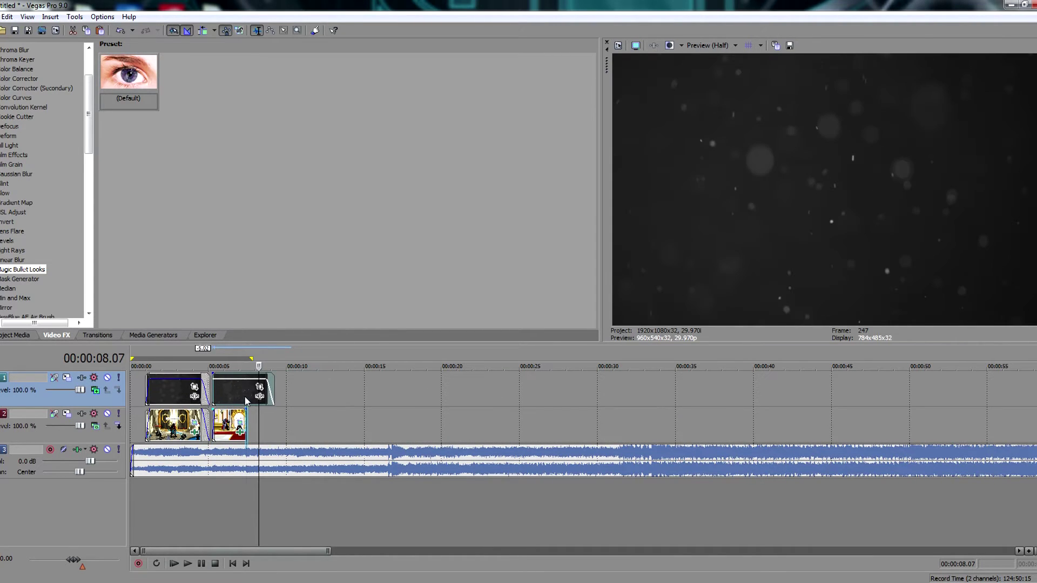
{"action": "left_click", "coordinate": [246, 401]}
{"action": "scroll", "coordinate": [347, 373], "scroll_direction": "up", "scroll_amount": 5}
{"action": "key", "text": "s"}
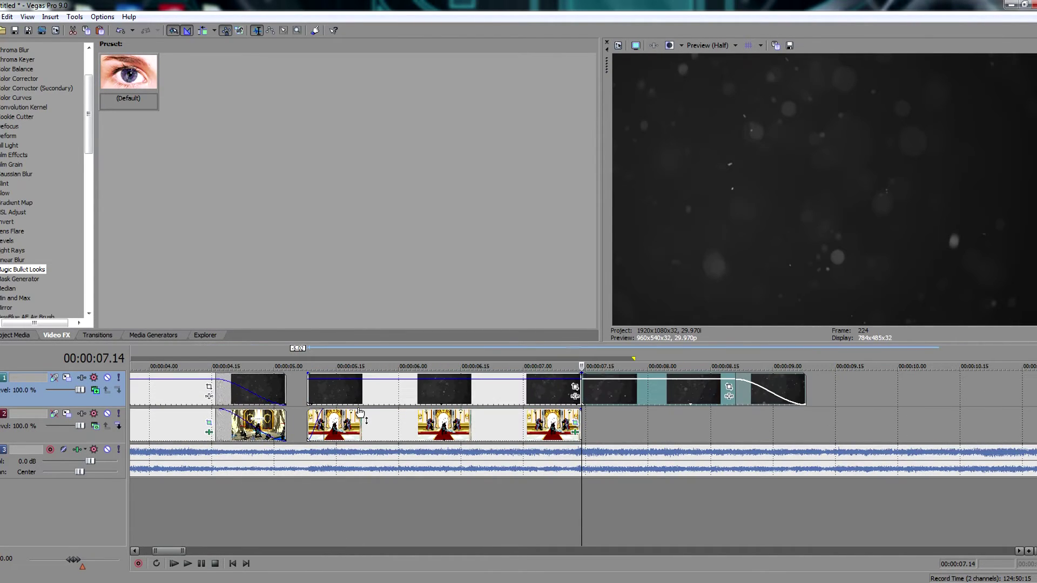
{"action": "key", "text": "Delete"}
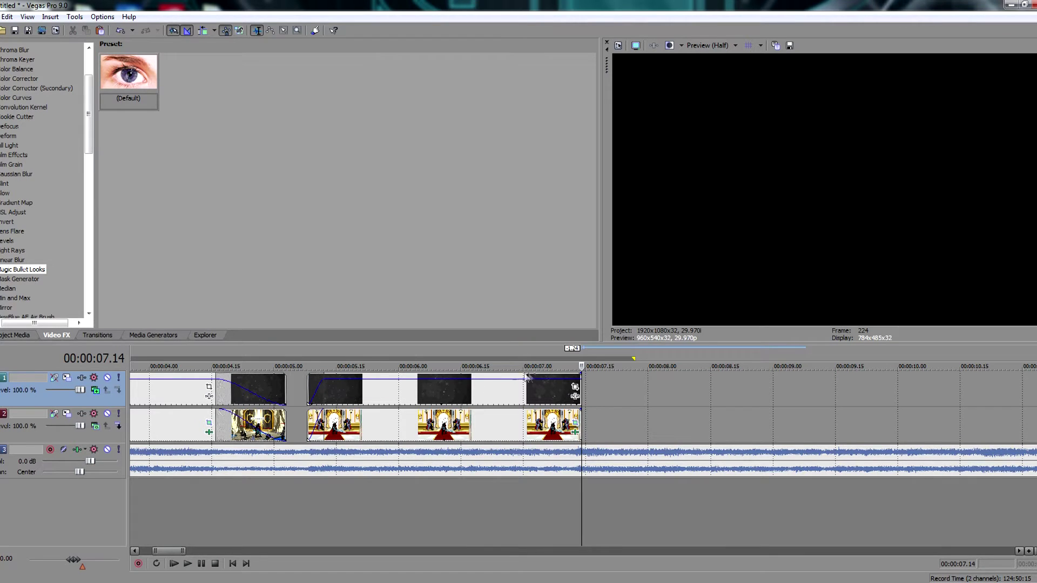
- Add fade-outs to the ends of the second particle overlay and the capture-521 clip, and play back the sequence
{"action": "left_click_drag", "start_coordinate": [582, 371], "coordinate": [563, 372]}
{"action": "left_click_drag", "start_coordinate": [582, 411], "coordinate": [554, 412]}
{"action": "scroll", "coordinate": [557, 415], "scroll_direction": "down", "scroll_amount": 3}
{"action": "left_click_drag", "start_coordinate": [621, 424], "coordinate": [131, 426]}
{"action": "left_click", "coordinate": [165, 425]}
{"action": "key", "text": "space"}
{"action": "key", "text": "space"}
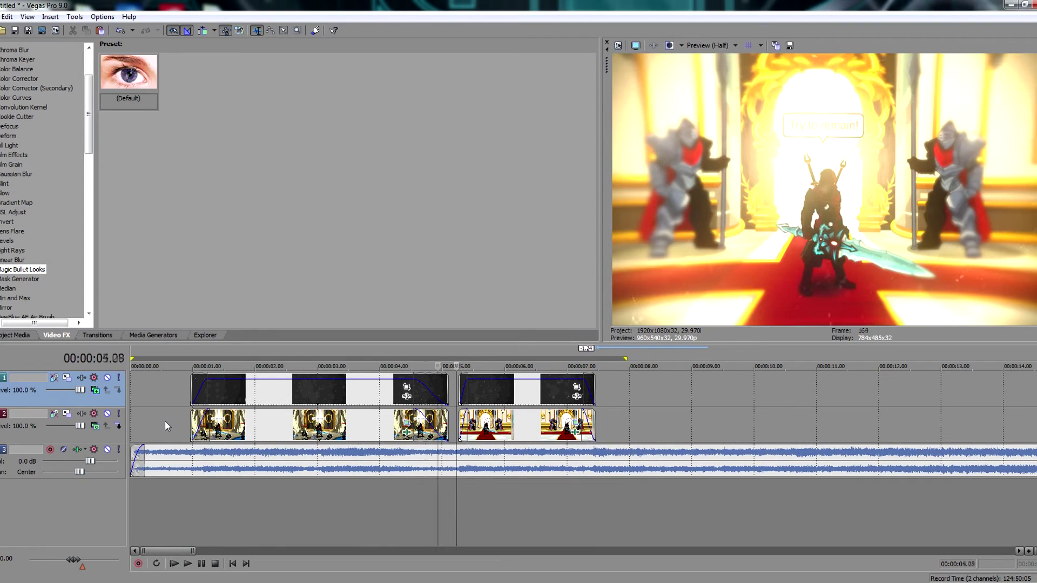
- Select the capture-521 clip and pick the Camera movements (3) preset of NewBlue ME Active Camera
{"action": "scroll", "coordinate": [64, 216], "scroll_direction": "down", "scroll_amount": 7}
{"action": "left_click", "coordinate": [61, 210]}
{"action": "left_click", "coordinate": [53, 231]}
{"action": "scroll", "coordinate": [56, 236], "scroll_direction": "down", "scroll_amount": 4}
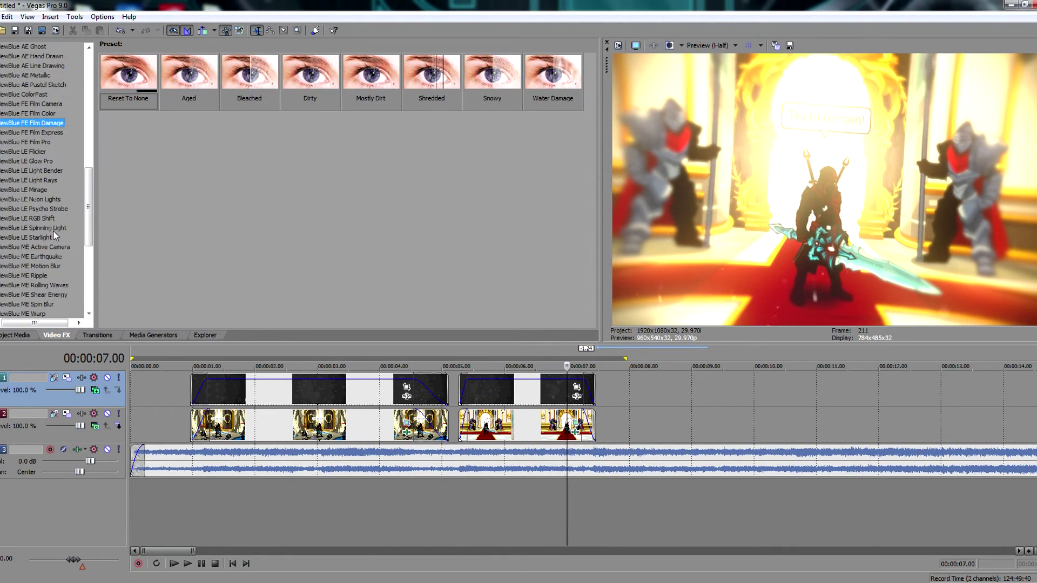
{"action": "left_click", "coordinate": [57, 247]}
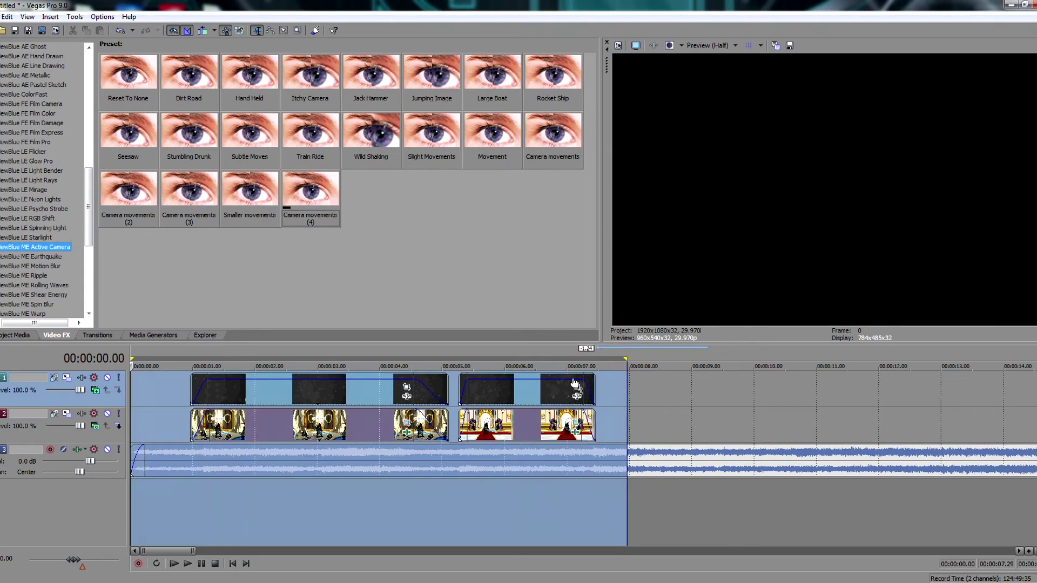
{"action": "left_click", "coordinate": [528, 395]}
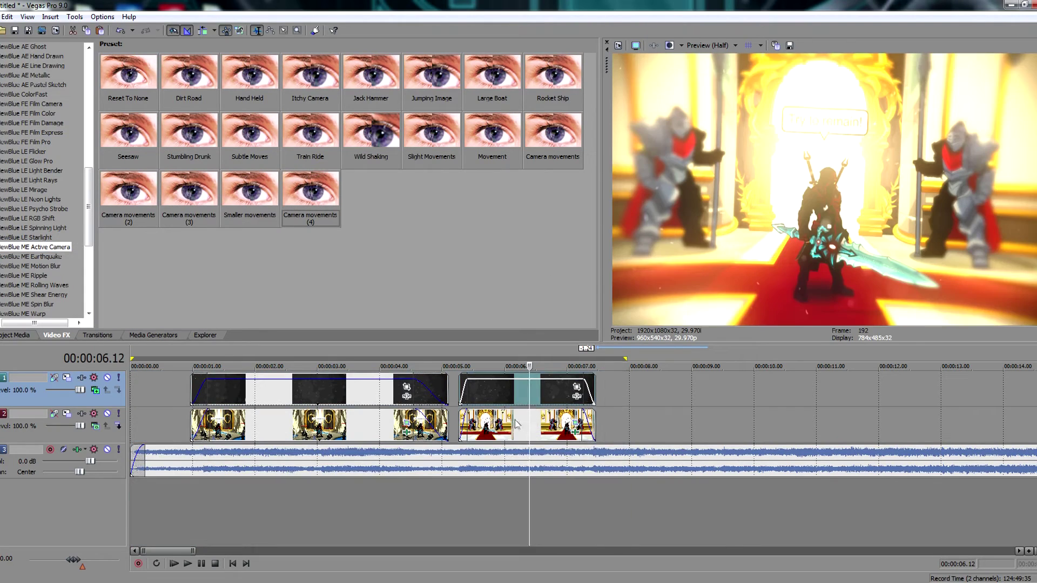
{"action": "left_click", "coordinate": [515, 421]}
{"action": "left_click", "coordinate": [199, 208]}
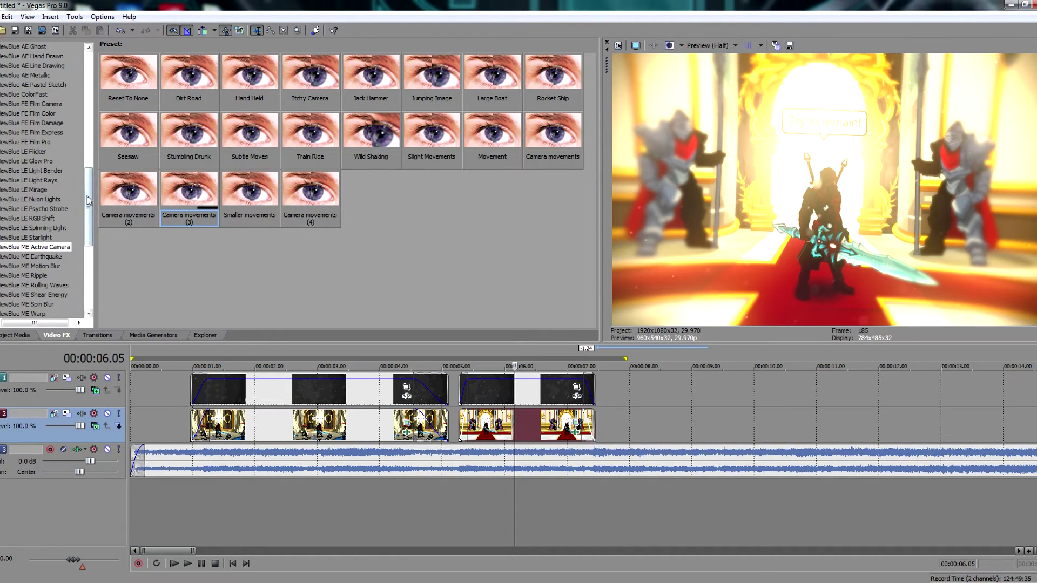
- Browse the NewBlue video effects and their presets for one that suits the capture-521 clip
{"action": "left_click_drag", "start_coordinate": [85, 200], "coordinate": [60, 135]}
{"action": "left_click", "coordinate": [38, 180]}
{"action": "left_click", "coordinate": [33, 235]}
{"action": "scroll", "coordinate": [34, 202], "scroll_direction": "down", "scroll_amount": 7}
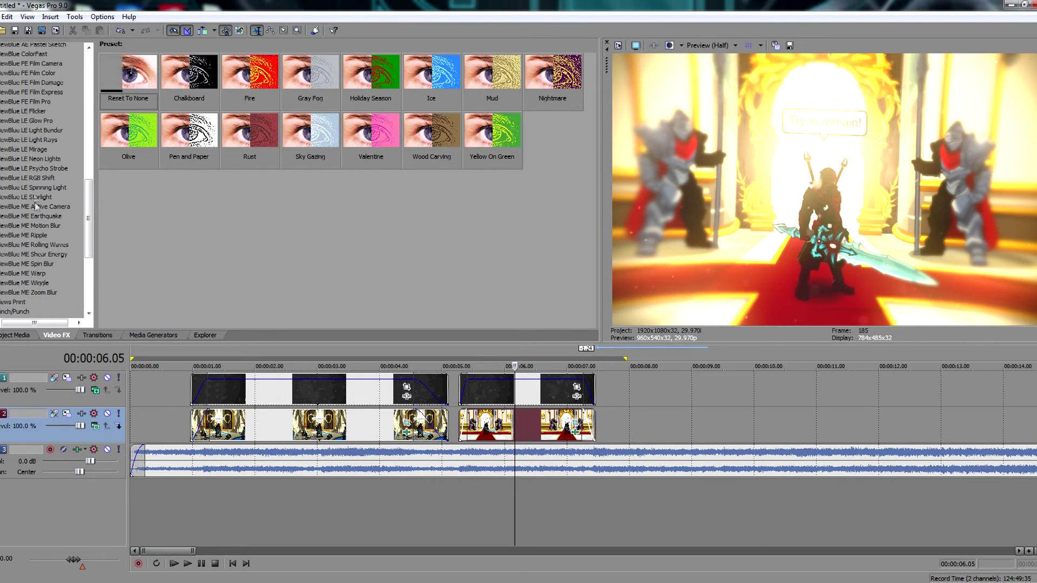
{"action": "left_click", "coordinate": [33, 176]}
{"action": "scroll", "coordinate": [33, 133], "scroll_direction": "up", "scroll_amount": 5}
{"action": "left_click", "coordinate": [34, 130]}
{"action": "left_click", "coordinate": [34, 199]}
{"action": "left_click", "coordinate": [36, 255]}
{"action": "scroll", "coordinate": [37, 253], "scroll_direction": "down", "scroll_amount": 7}
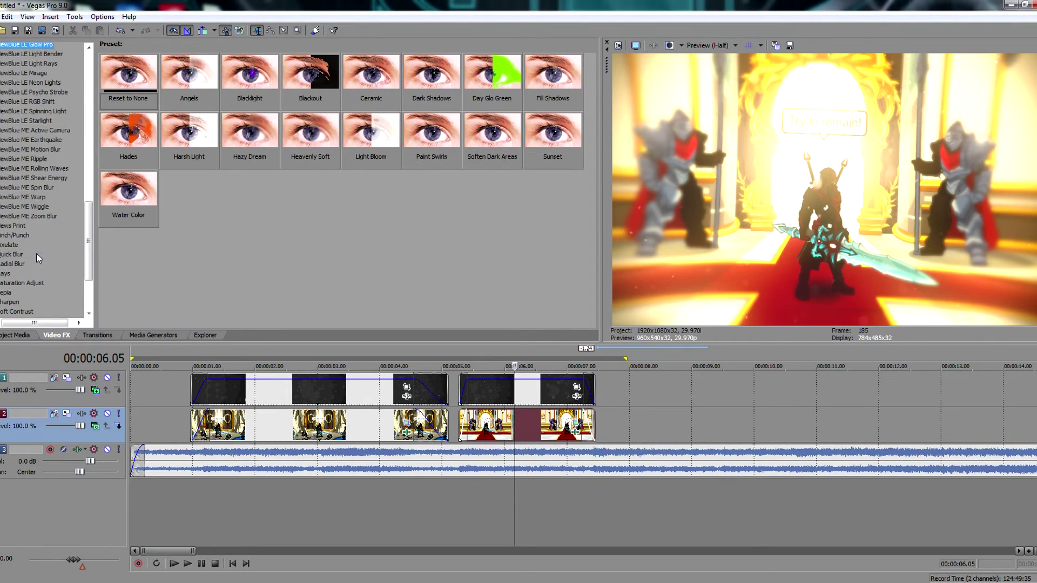
{"action": "left_click", "coordinate": [37, 182]}
{"action": "scroll", "coordinate": [38, 199], "scroll_direction": "up", "scroll_amount": 1}
{"action": "left_click", "coordinate": [32, 236]}
{"action": "scroll", "coordinate": [60, 190], "scroll_direction": "up", "scroll_amount": 7}
{"action": "scroll", "coordinate": [59, 189], "scroll_direction": "down", "scroll_amount": 3}
{"action": "left_click", "coordinate": [47, 168]}
- Scrub through the capture-521 clip to examine its frames around the six-second mark
{"action": "left_click", "coordinate": [491, 416]}
{"action": "left_click", "coordinate": [524, 414]}
{"action": "left_click", "coordinate": [507, 416]}
{"action": "left_click", "coordinate": [527, 415]}
{"action": "left_click", "coordinate": [542, 416]}
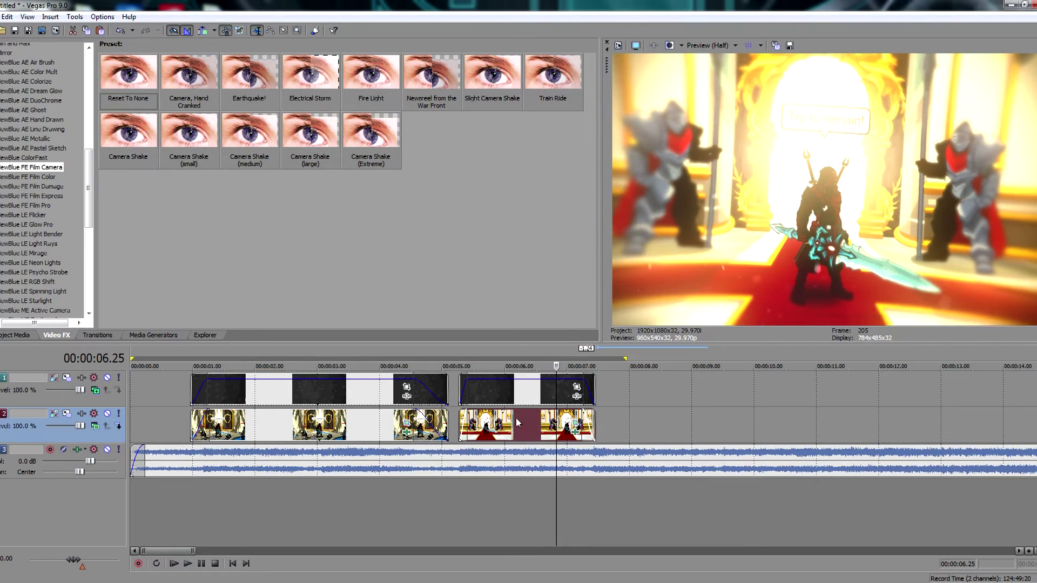
{"action": "left_click", "coordinate": [513, 423]}
{"action": "left_click", "coordinate": [524, 422]}
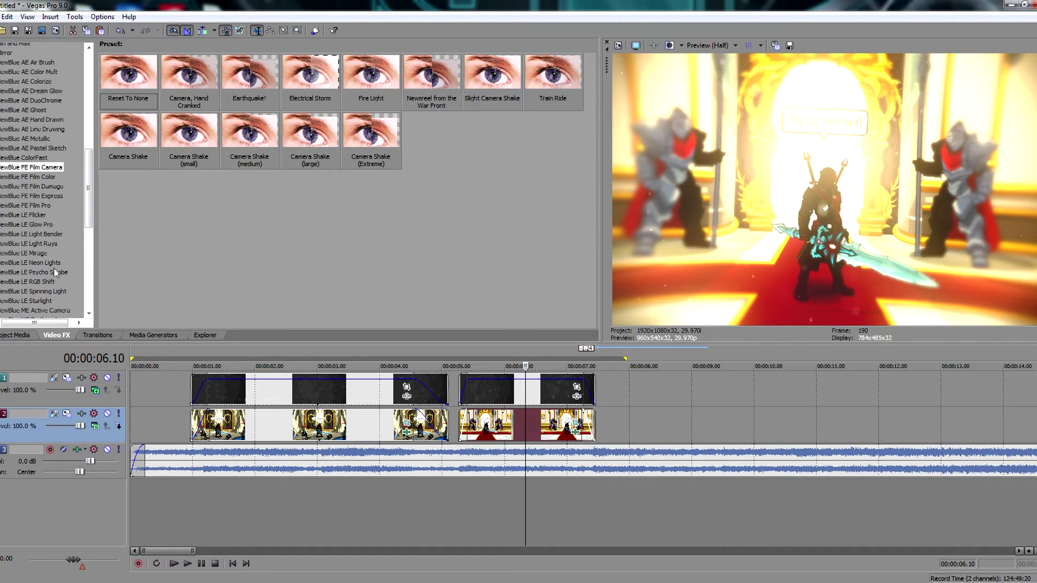
- Apply the Camera movements (2) preset of NewBlue ME Active Camera to the capture-521 clip and play back the result
{"action": "left_click", "coordinate": [49, 310]}
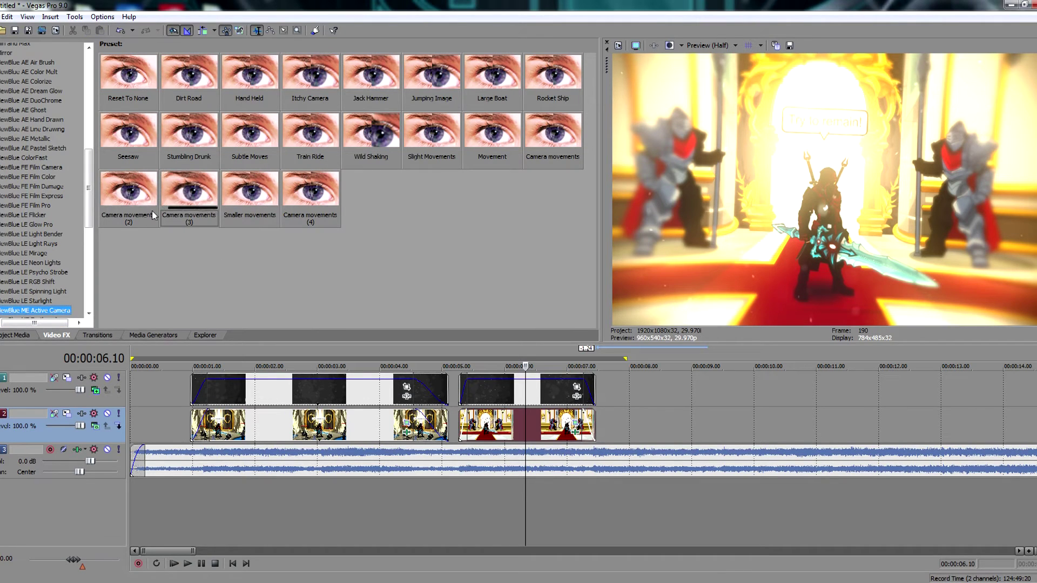
{"action": "left_click_drag", "start_coordinate": [146, 211], "coordinate": [536, 431]}
{"action": "left_click_drag", "start_coordinate": [677, 418], "coordinate": [158, 433]}
{"action": "left_click", "coordinate": [324, 493]}
{"action": "left_click", "coordinate": [479, 493]}
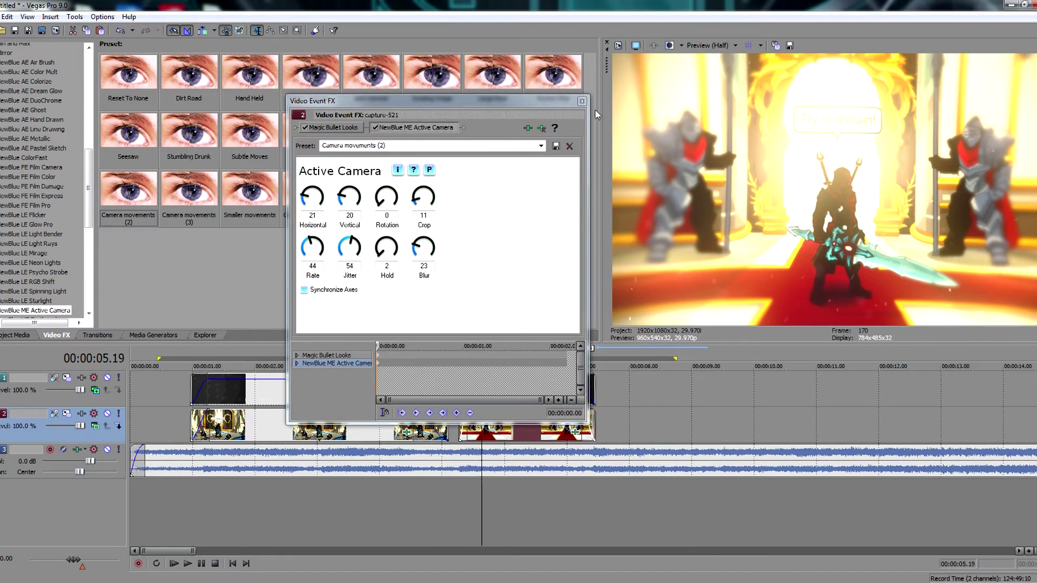
{"action": "left_click", "coordinate": [581, 101]}
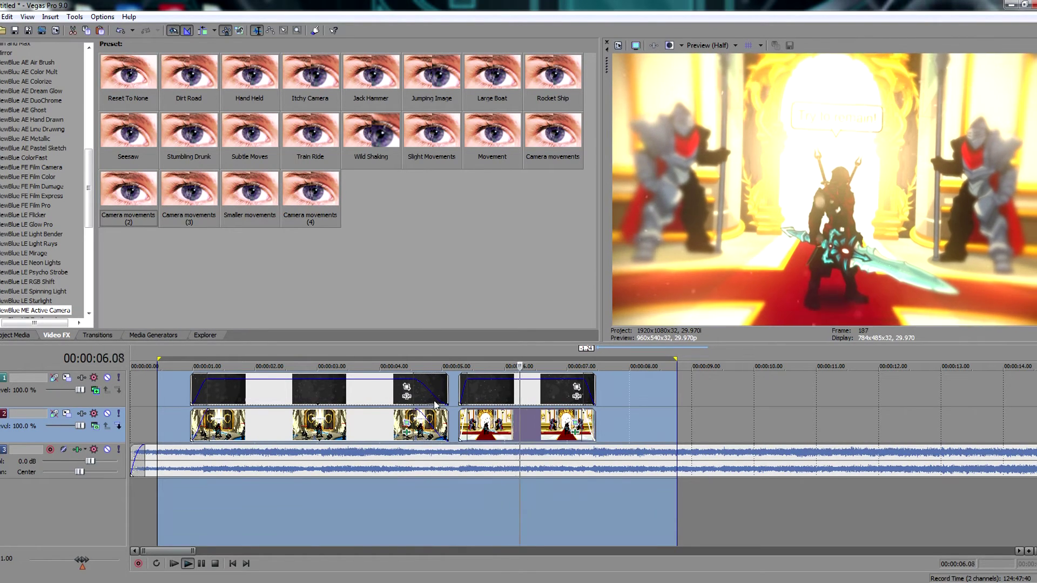
{"action": "key", "text": "space"}
- Open the capture-521 clip's Magic Bullet Looks setup at 00:00:06.12 and set the Vignette spread to 0.325
{"action": "left_click", "coordinate": [546, 425]}
{"action": "left_click", "coordinate": [530, 424]}
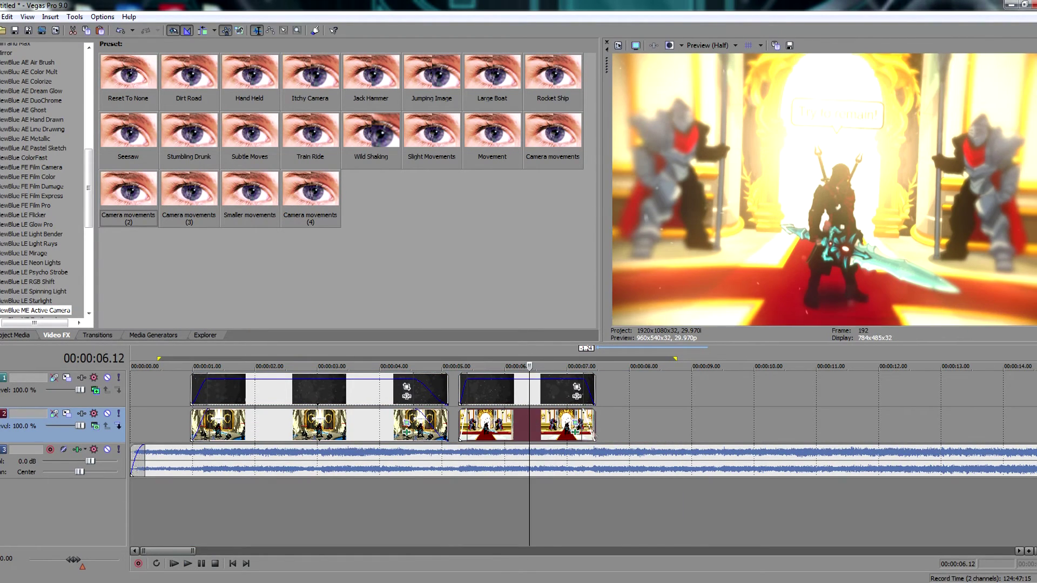
{"action": "left_click_drag", "start_coordinate": [575, 432], "coordinate": [579, 435]}
{"action": "left_click", "coordinate": [344, 129]}
{"action": "left_click", "coordinate": [325, 174]}
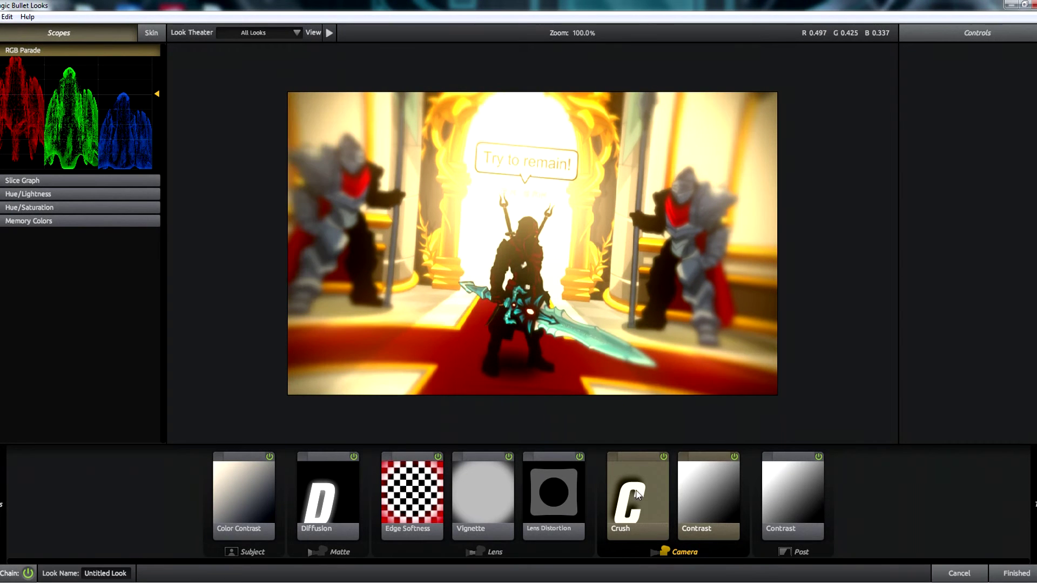
{"action": "left_click", "coordinate": [696, 491]}
{"action": "left_click", "coordinate": [473, 503]}
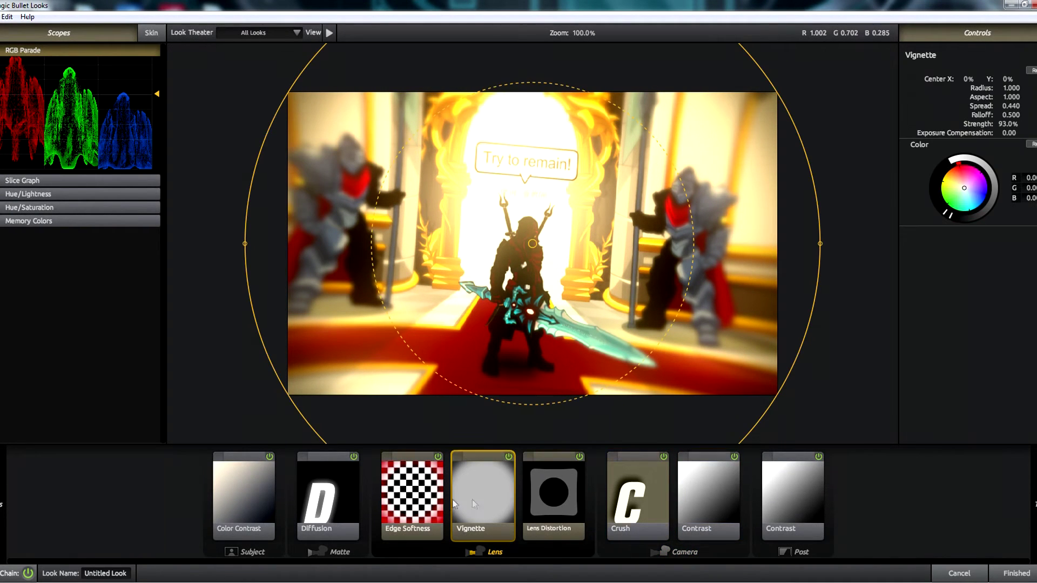
{"action": "left_click_drag", "start_coordinate": [652, 357], "coordinate": [688, 382]}
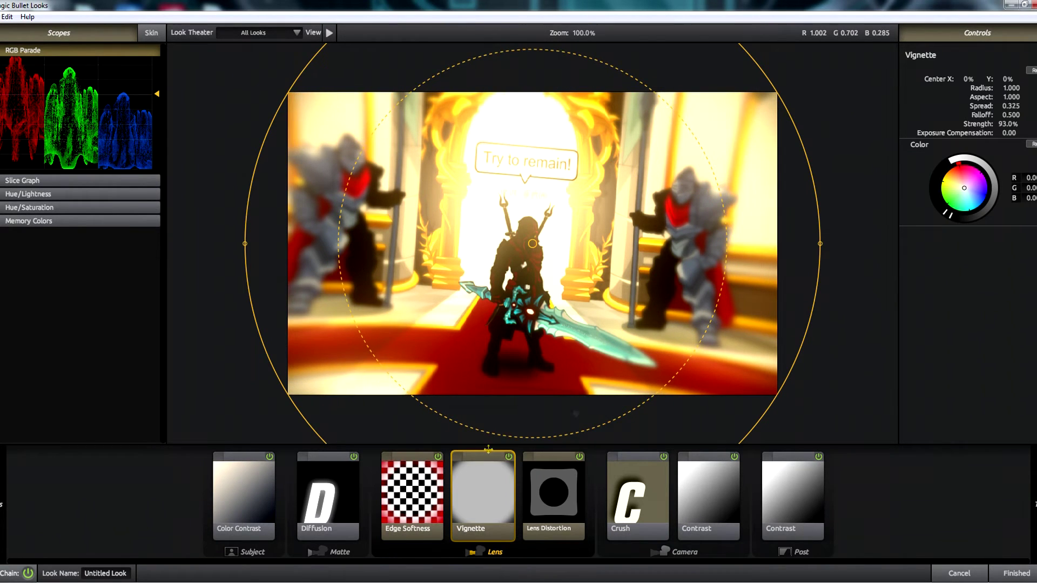
- Set the look's Diffusion grade to 2.72 and apply the edited look to the capture-521 clip
{"action": "left_click", "coordinate": [327, 497]}
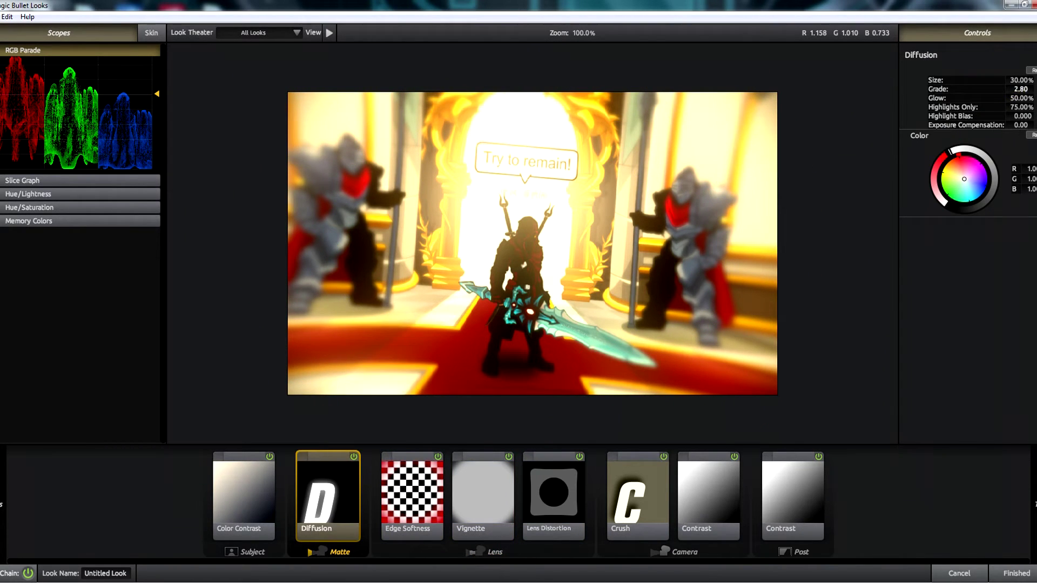
{"action": "left_click_drag", "start_coordinate": [1021, 89], "coordinate": [998, 88]}
{"action": "left_click", "coordinate": [1017, 573]}
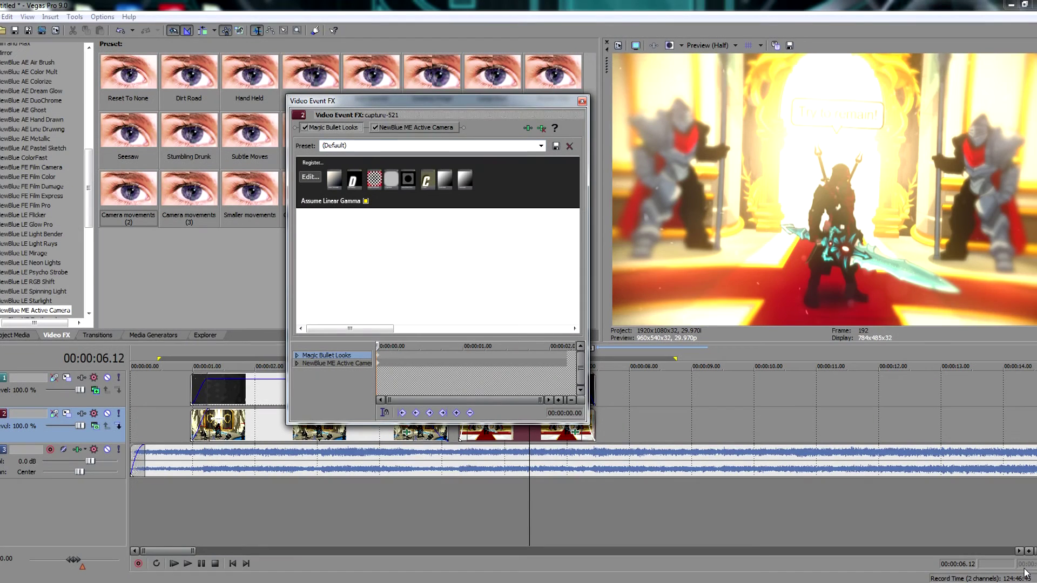
- Reopen the look, set Diffusion to Glow 0%, Highlights Only 42% and Highlight Bias -0.738, and apply it to the clip
{"action": "left_click", "coordinate": [310, 177]}
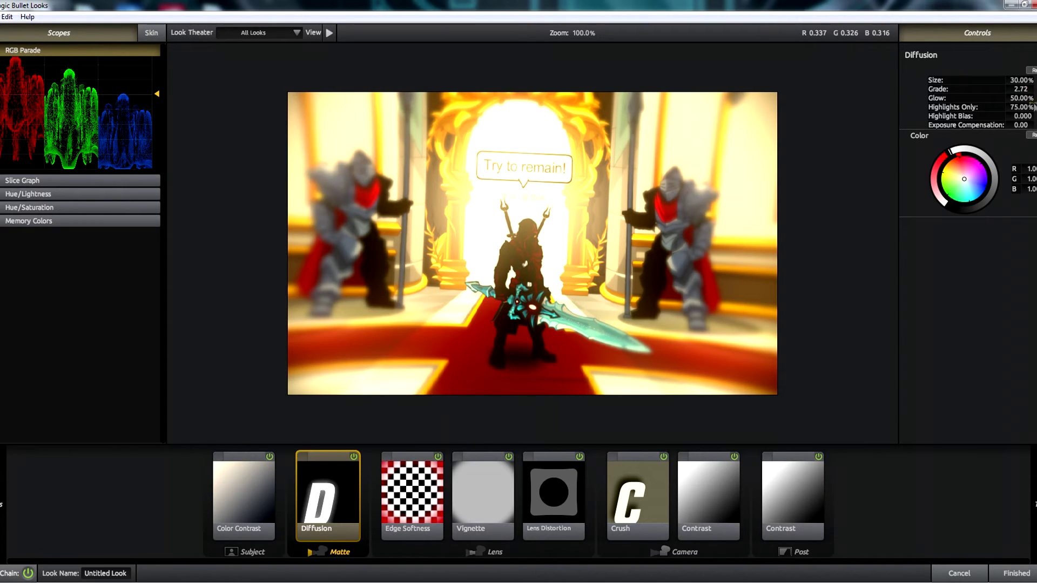
{"action": "left_click_drag", "start_coordinate": [1021, 98], "coordinate": [993, 98]}
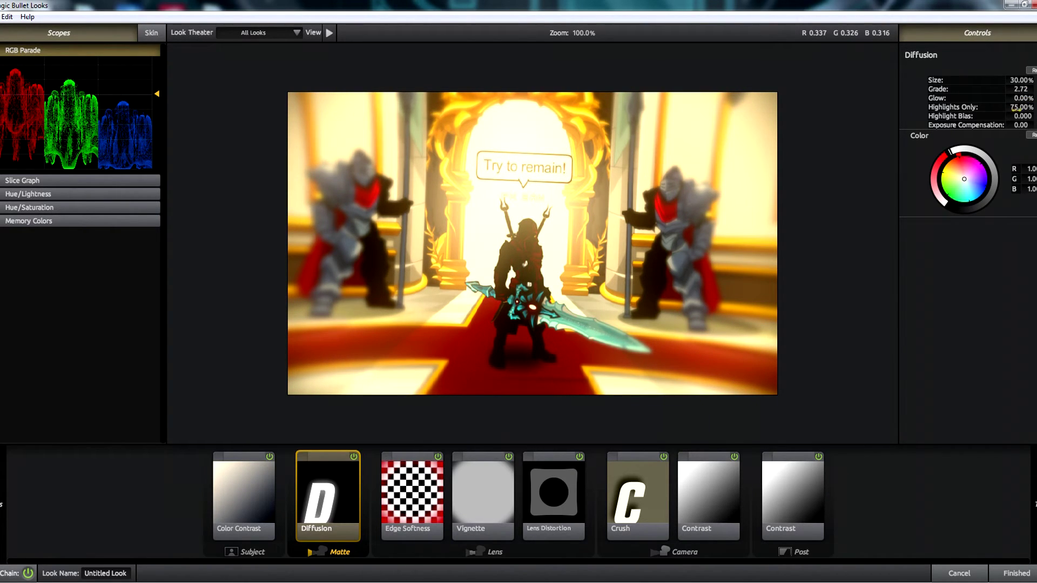
{"action": "type", "text": "42"}
{"action": "key", "text": "Return"}
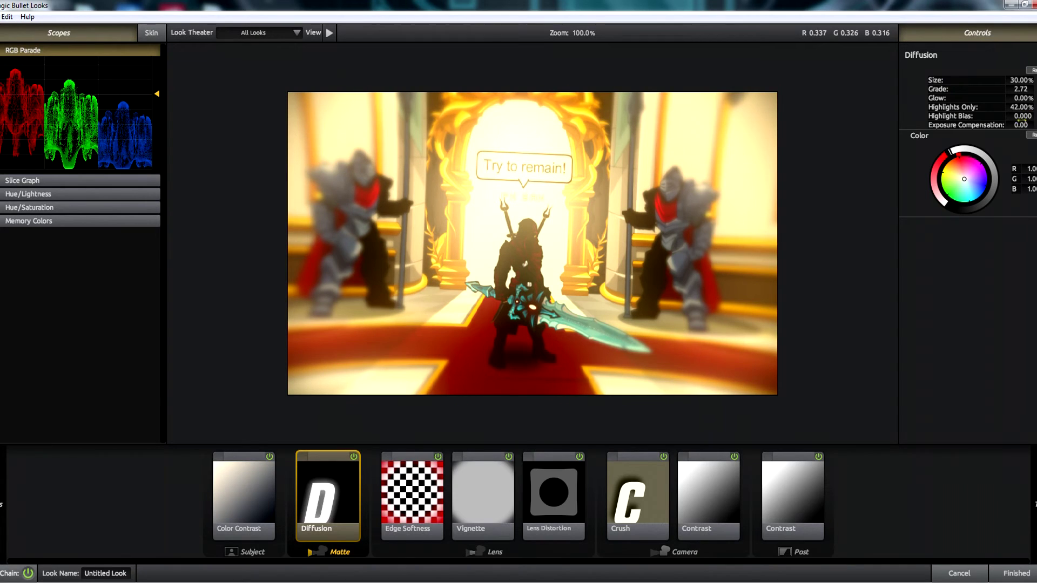
{"action": "left_click_drag", "start_coordinate": [1021, 116], "coordinate": [992, 448]}
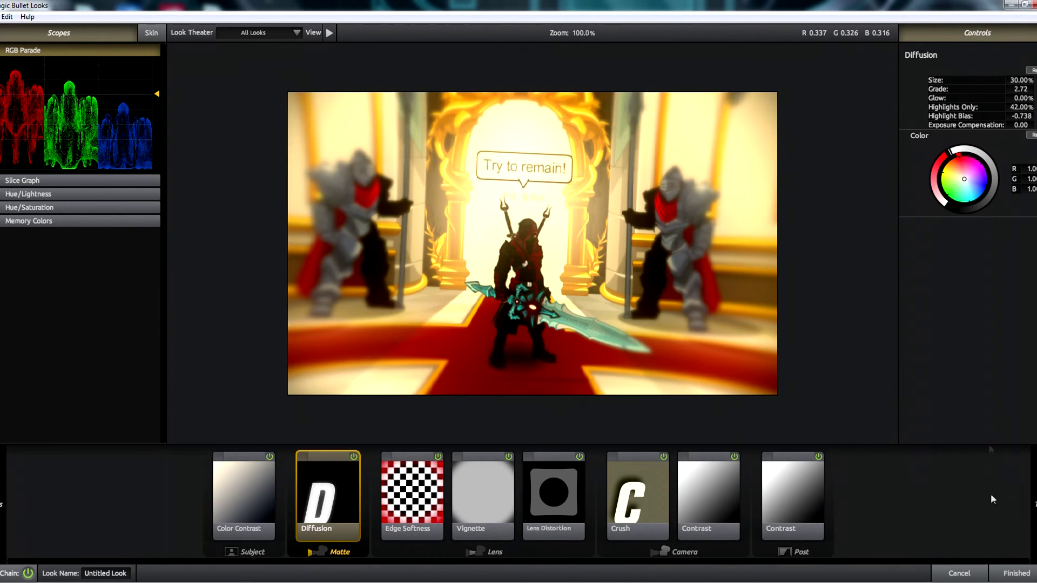
{"action": "left_click", "coordinate": [1012, 573]}
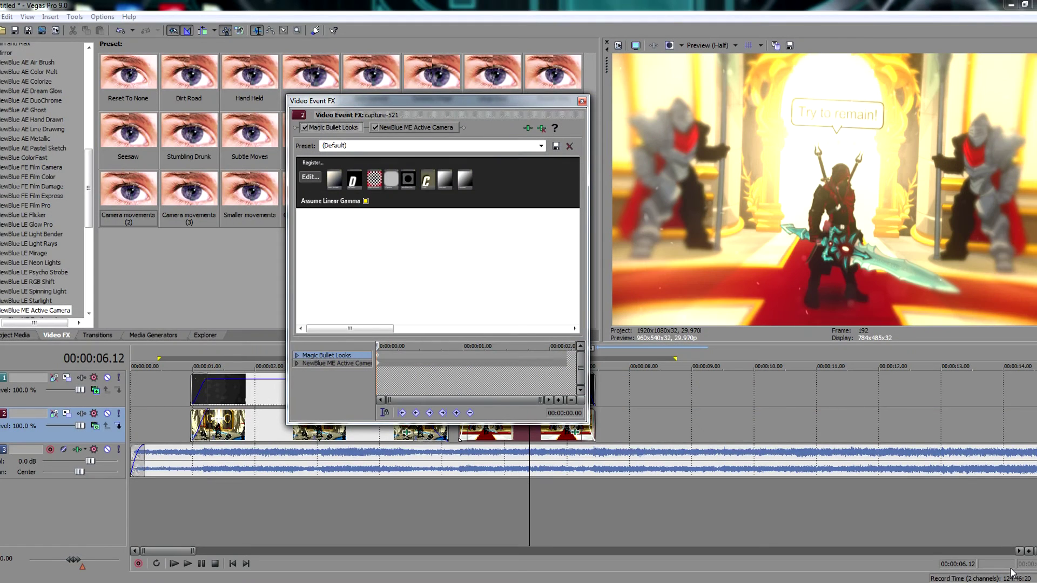
{"action": "left_click", "coordinate": [582, 101]}
- Save the project under the new name "Tutorial for youtube" in My Documents
{"action": "key", "text": "ctrl+s"}
{"action": "left_click", "coordinate": [651, 414]}
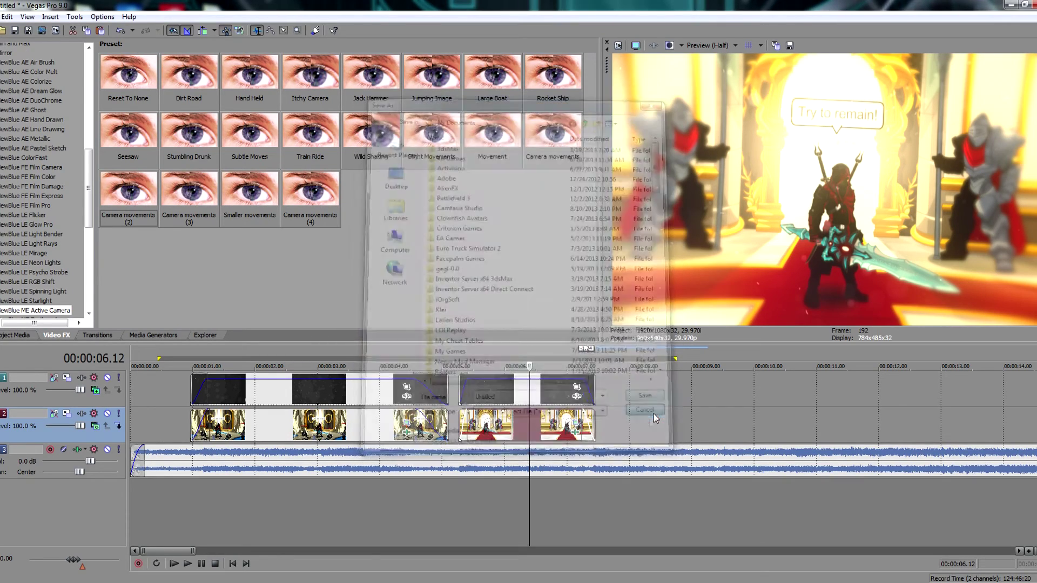
{"action": "left_click", "coordinate": [1, 17]}
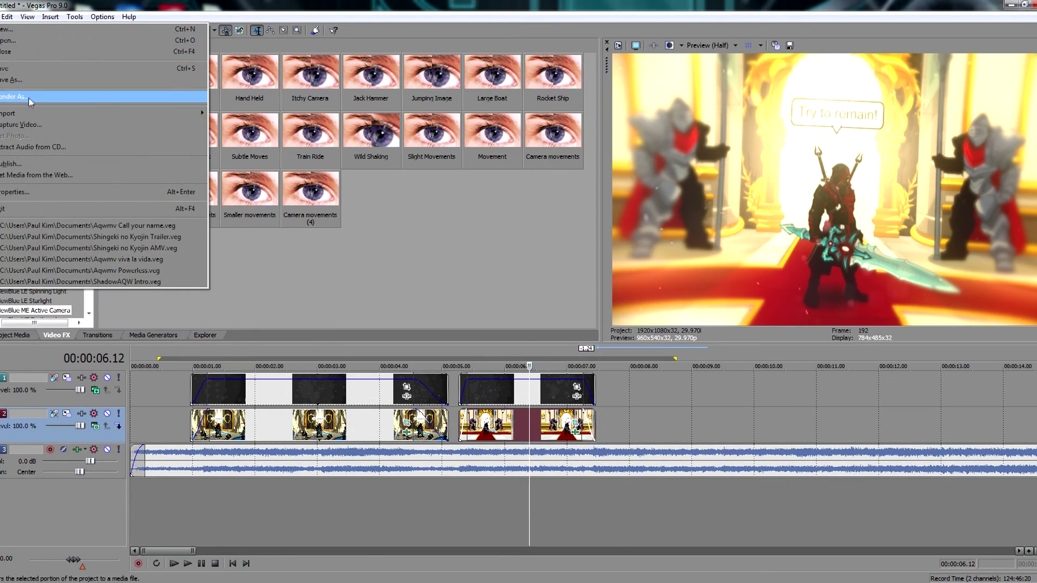
{"action": "left_click", "coordinate": [31, 80]}
{"action": "type", "text": "Tutorial"}
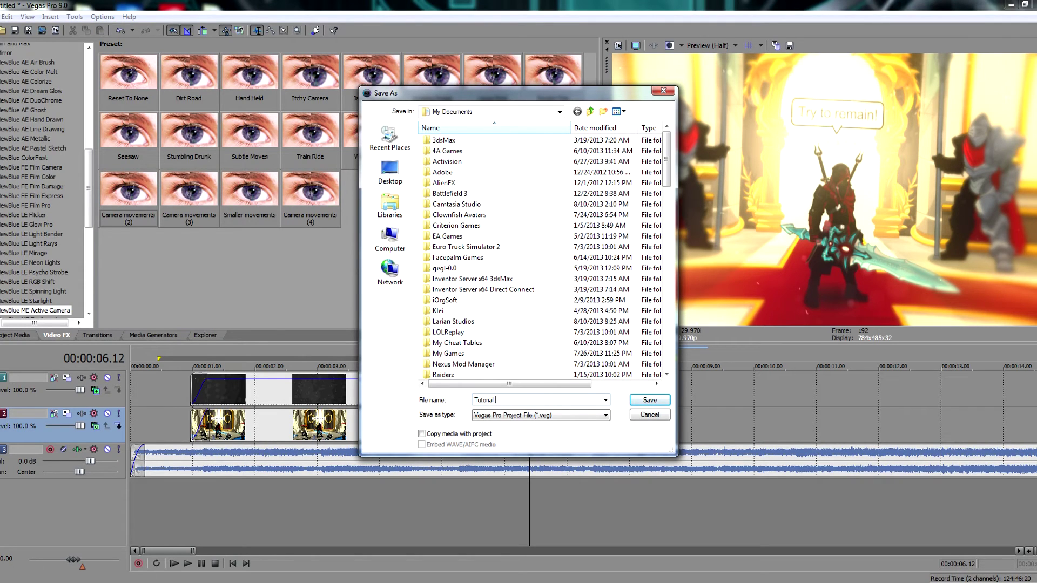
{"action": "type", "text": " for youtube"}
{"action": "key", "text": "Return"}
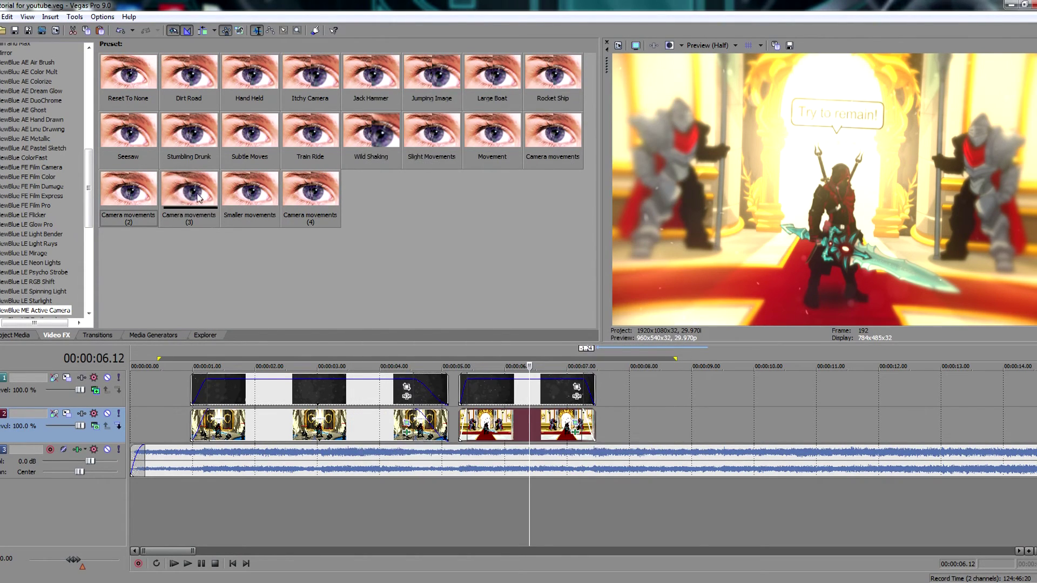
- Play back the timeline section containing both game clips to review the edited look and camera movement
{"action": "left_click_drag", "start_coordinate": [678, 416], "coordinate": [182, 405]}
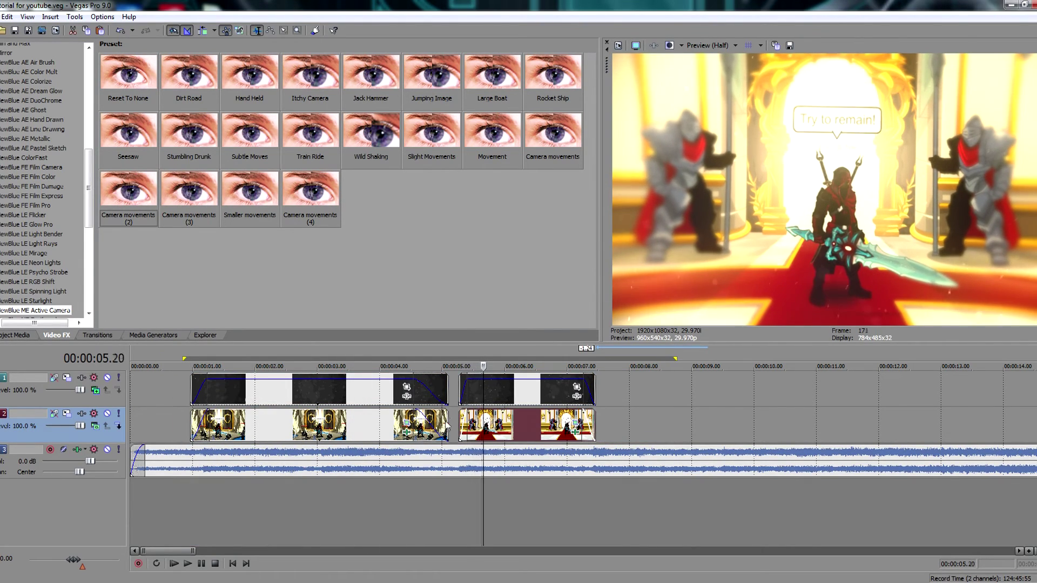
{"action": "scroll", "coordinate": [445, 423], "scroll_direction": "up", "scroll_amount": 4}
{"action": "scroll", "coordinate": [446, 423], "scroll_direction": "down", "scroll_amount": 6}
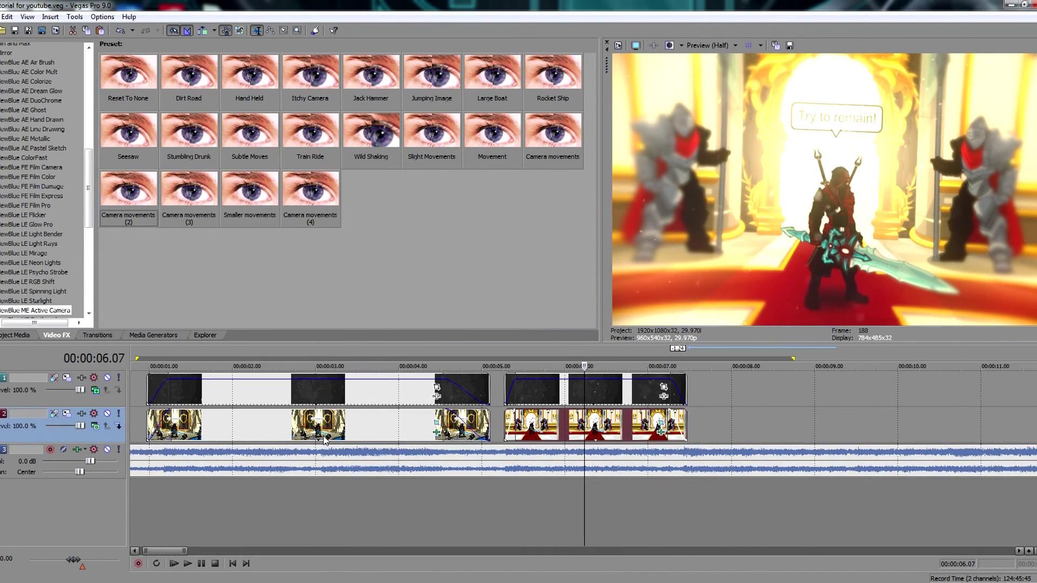
{"action": "scroll", "coordinate": [324, 440], "scroll_direction": "down", "scroll_amount": 3}
{"action": "scroll", "coordinate": [324, 440], "scroll_direction": "up", "scroll_amount": 2}
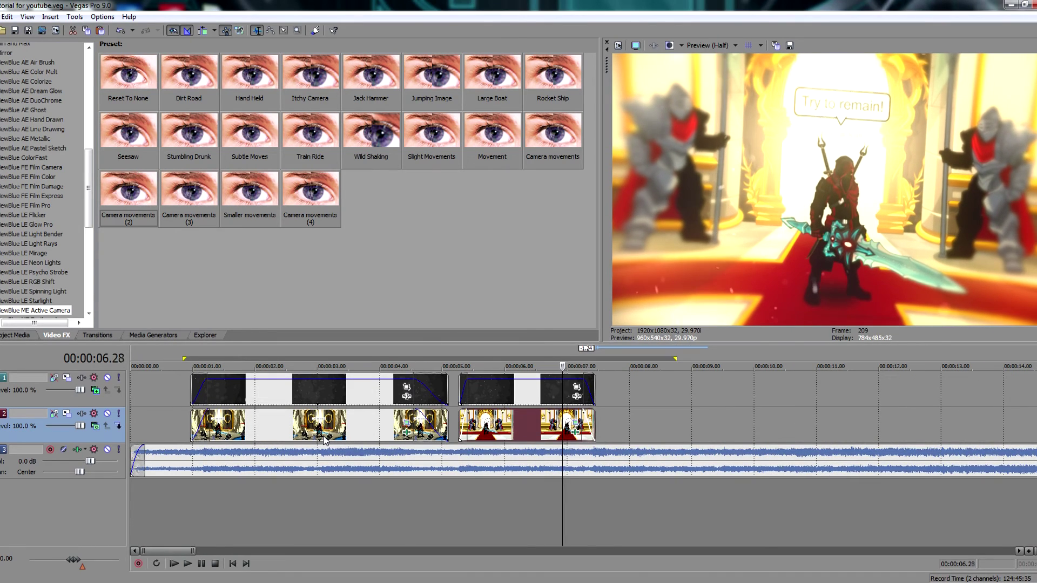
{"action": "scroll", "coordinate": [324, 441], "scroll_direction": "down", "scroll_amount": 1}
{"action": "scroll", "coordinate": [324, 440], "scroll_direction": "up", "scroll_amount": 2}
{"action": "key", "text": "space"}
{"action": "scroll", "coordinate": [315, 389], "scroll_direction": "down", "scroll_amount": 3}
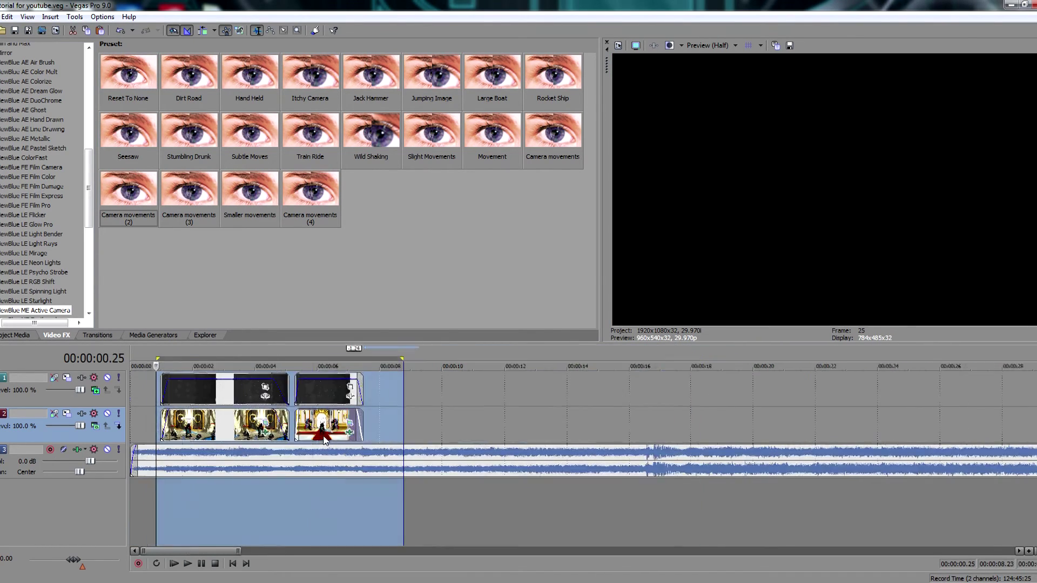
- Insert a new video track above the game clips
{"action": "right_click", "coordinate": [314, 389]}
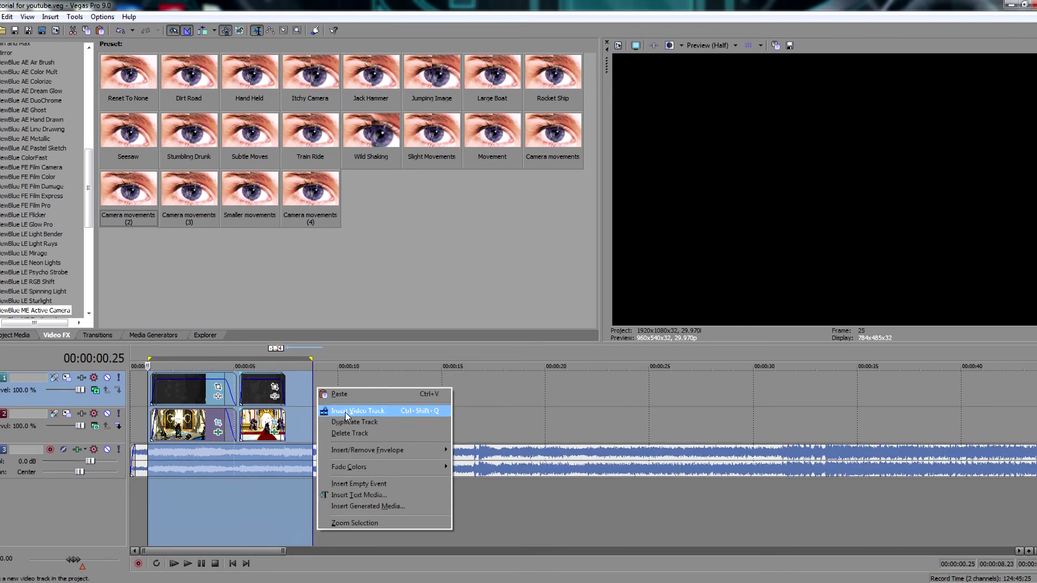
{"action": "left_click", "coordinate": [345, 413]}
{"action": "scroll", "coordinate": [135, 420], "scroll_direction": "up", "scroll_amount": 2}
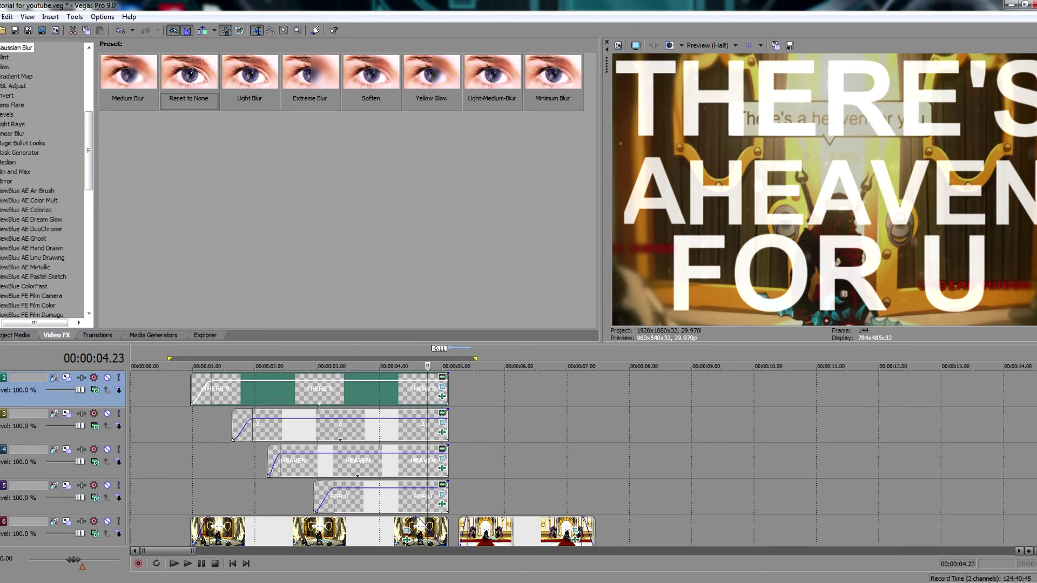
- Play back the sequence from before the "THERE'S A HEAVEN FOR U" titles into the capture-521 clip
{"action": "key", "text": "space"}
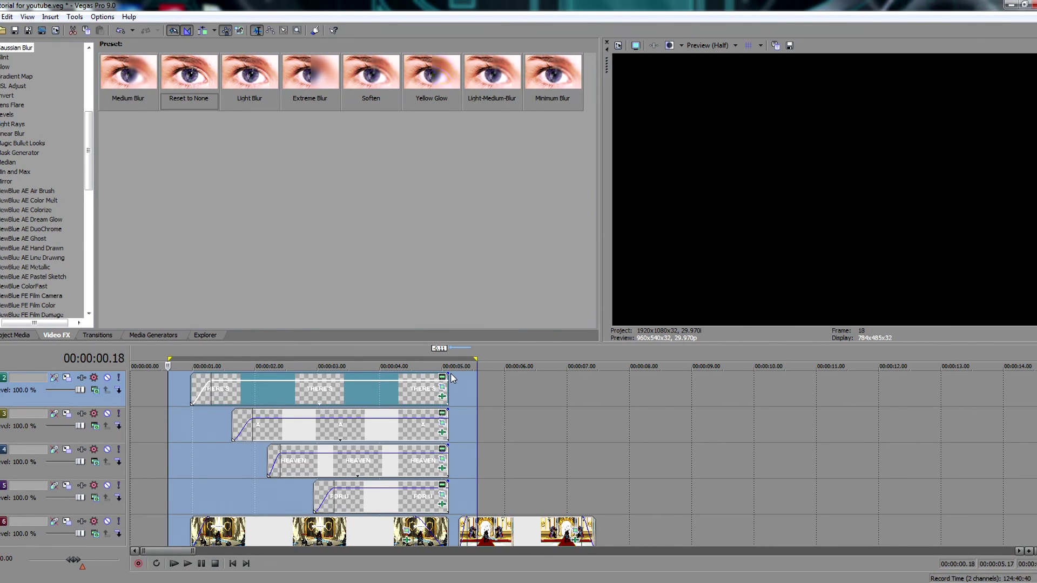
{"action": "key", "text": "space"}
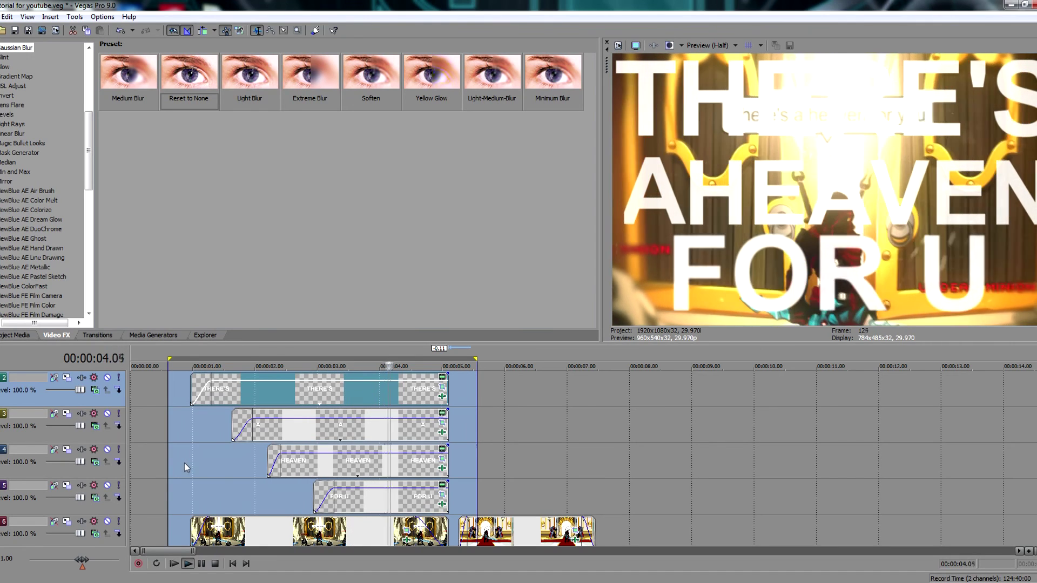
{"action": "left_click", "coordinate": [478, 455]}
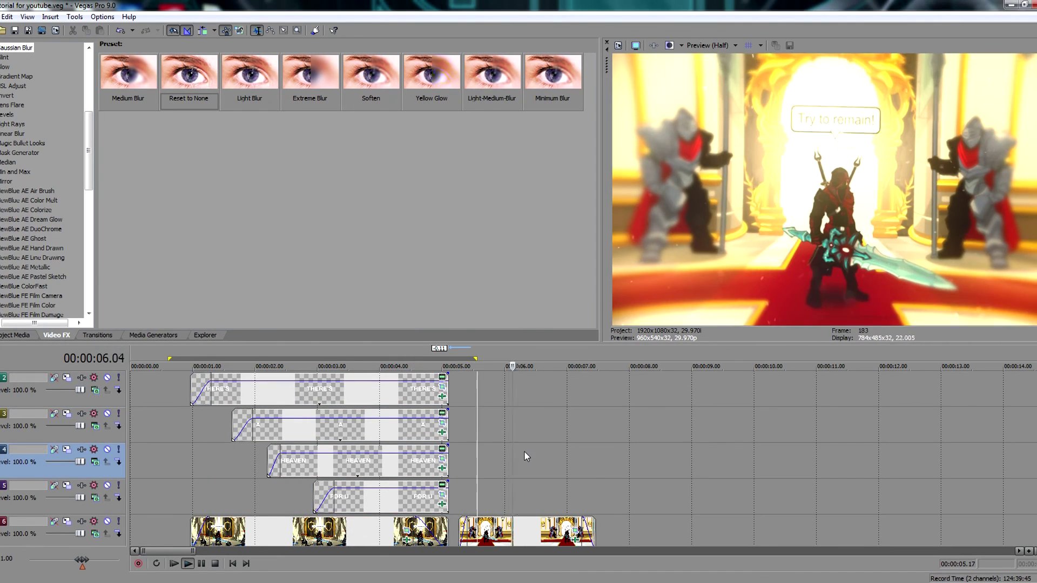
{"action": "key", "text": "space"}
{"action": "scroll", "coordinate": [541, 448], "scroll_direction": "down", "scroll_amount": 4}
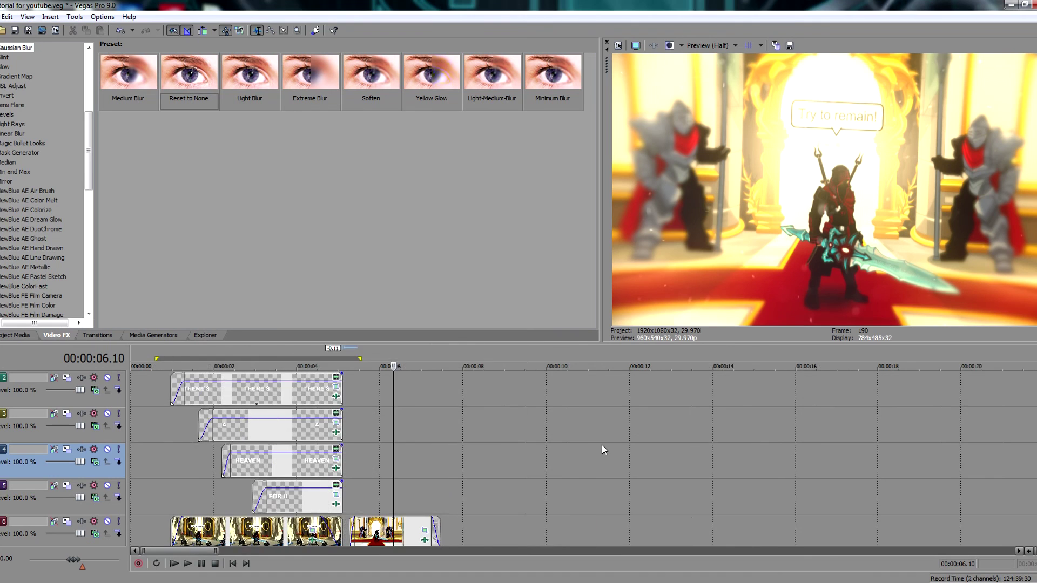
{"action": "scroll", "coordinate": [583, 459], "scroll_direction": "down", "scroll_amount": 2}
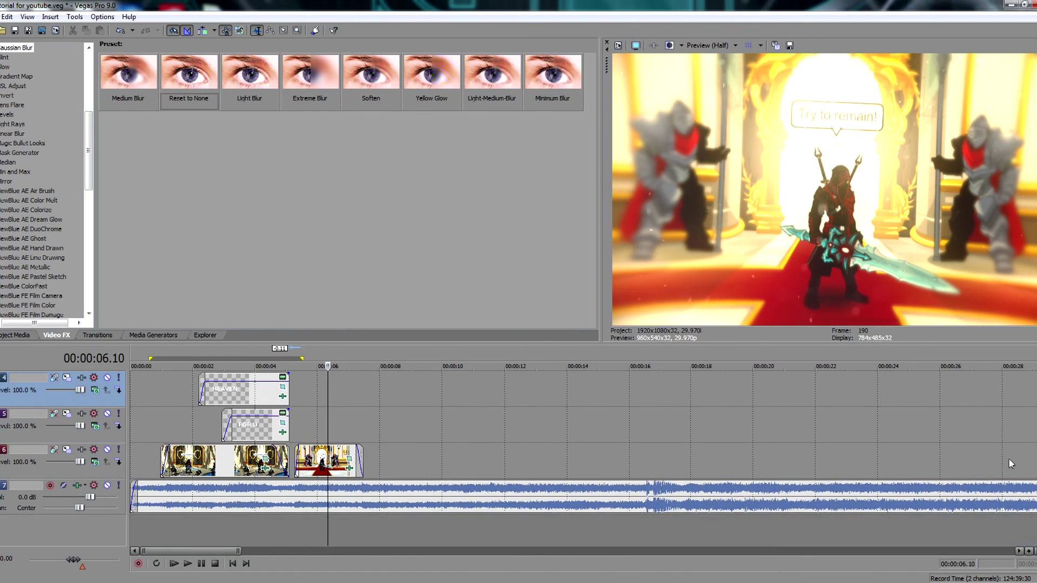
- Look over the unedited stretch of the song after the capture-521 clip and the overall timeline length
{"action": "left_click_drag", "start_coordinate": [371, 435], "coordinate": [1036, 431]}
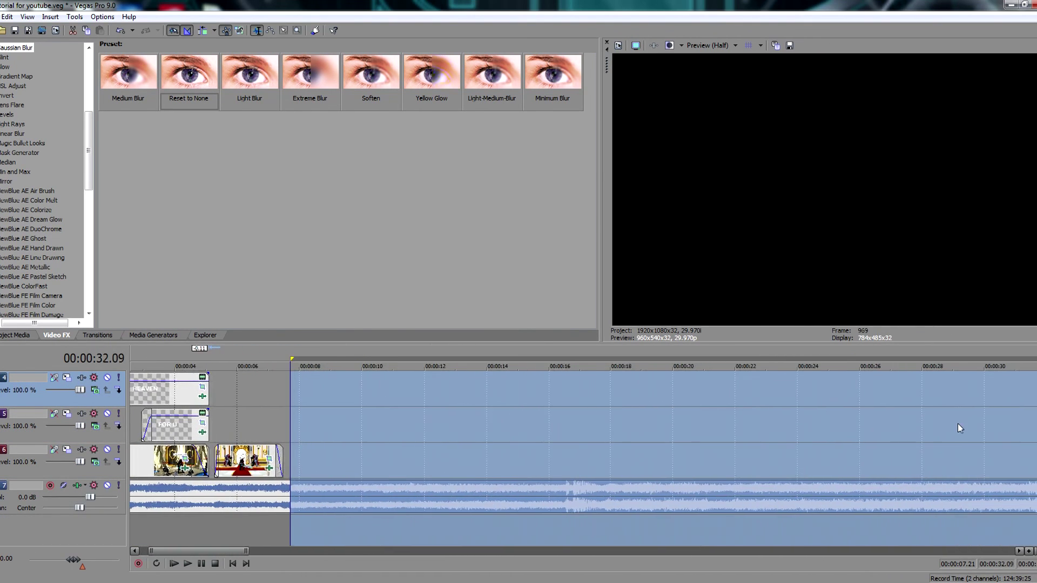
{"action": "scroll", "coordinate": [927, 431], "scroll_direction": "down", "scroll_amount": 5}
{"action": "left_click_drag", "start_coordinate": [953, 459], "coordinate": [163, 479]}
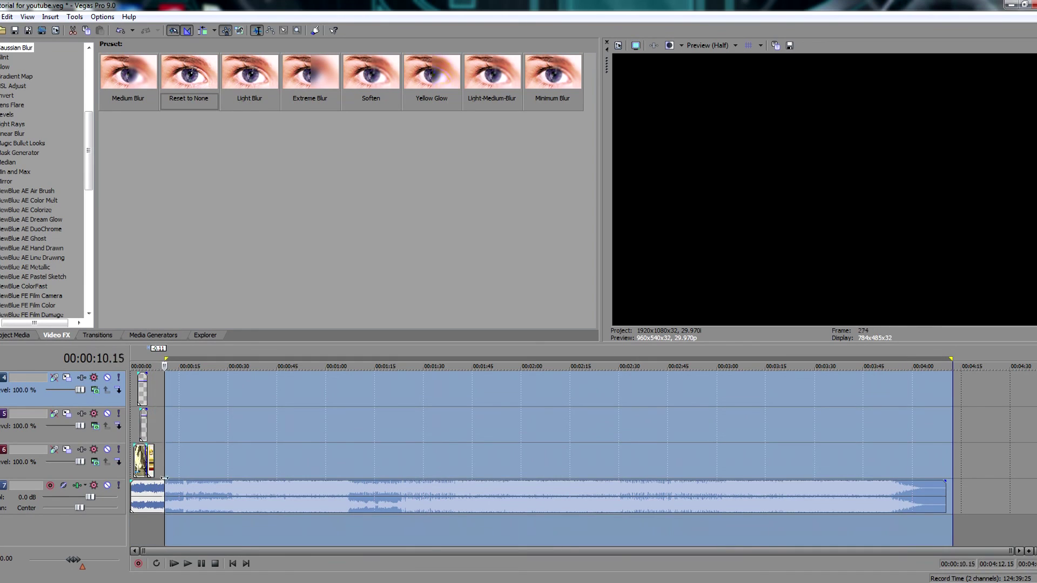
{"action": "left_click", "coordinate": [157, 429]}
{"action": "scroll", "coordinate": [157, 429], "scroll_direction": "up", "scroll_amount": 10}
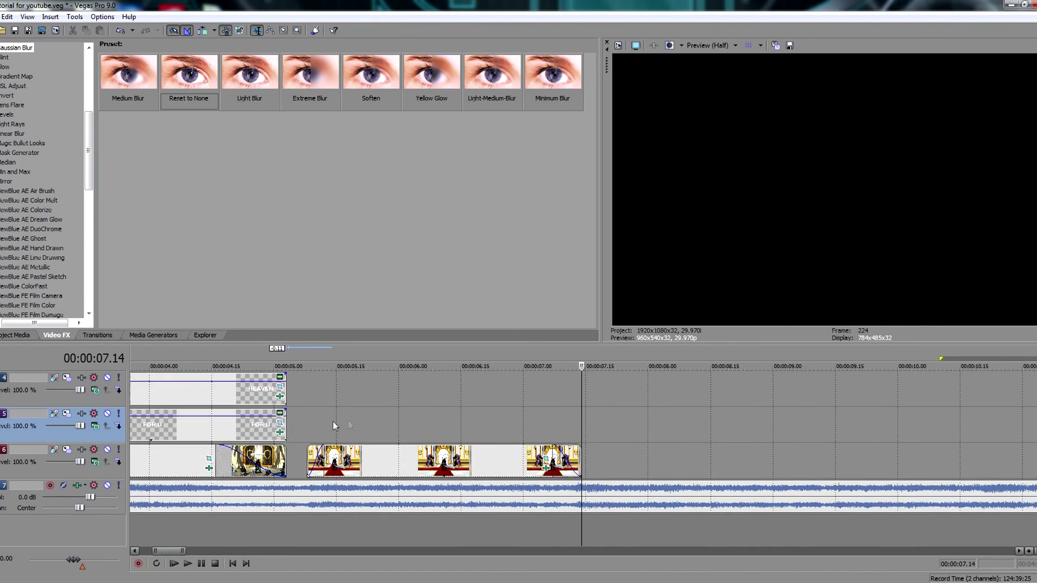
{"action": "left_click", "coordinate": [546, 428]}
{"action": "scroll", "coordinate": [549, 436], "scroll_direction": "down", "scroll_amount": 4}
{"action": "scroll", "coordinate": [549, 436], "scroll_direction": "up", "scroll_amount": 2}
{"action": "scroll", "coordinate": [549, 437], "scroll_direction": "up", "scroll_amount": 5}
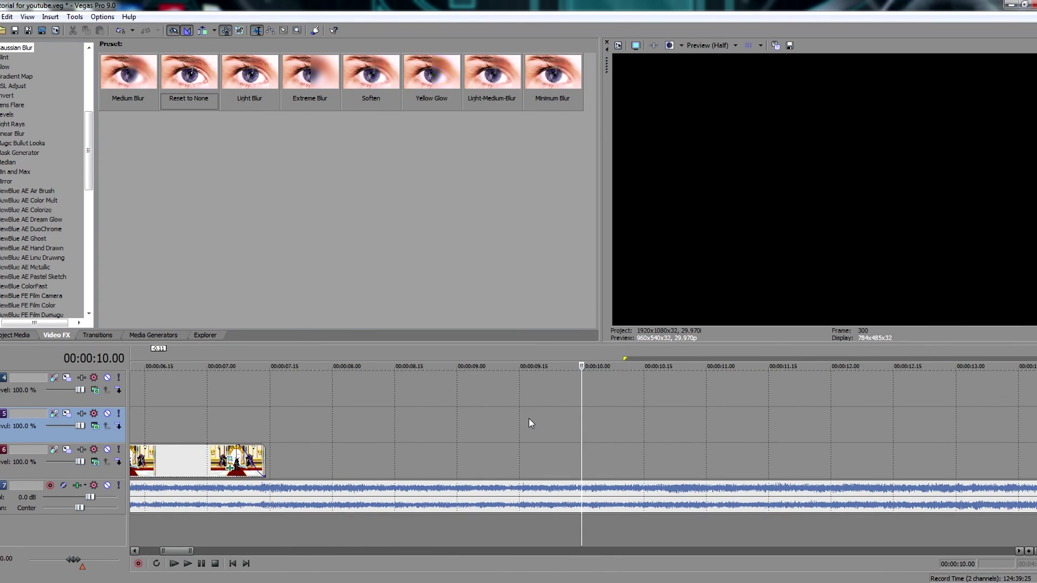
{"action": "scroll", "coordinate": [529, 419], "scroll_direction": "down", "scroll_amount": 6}
{"action": "left_click", "coordinate": [261, 423]}
{"action": "scroll", "coordinate": [263, 422], "scroll_direction": "up", "scroll_amount": 5}
{"action": "scroll", "coordinate": [436, 415], "scroll_direction": "down", "scroll_amount": 3}
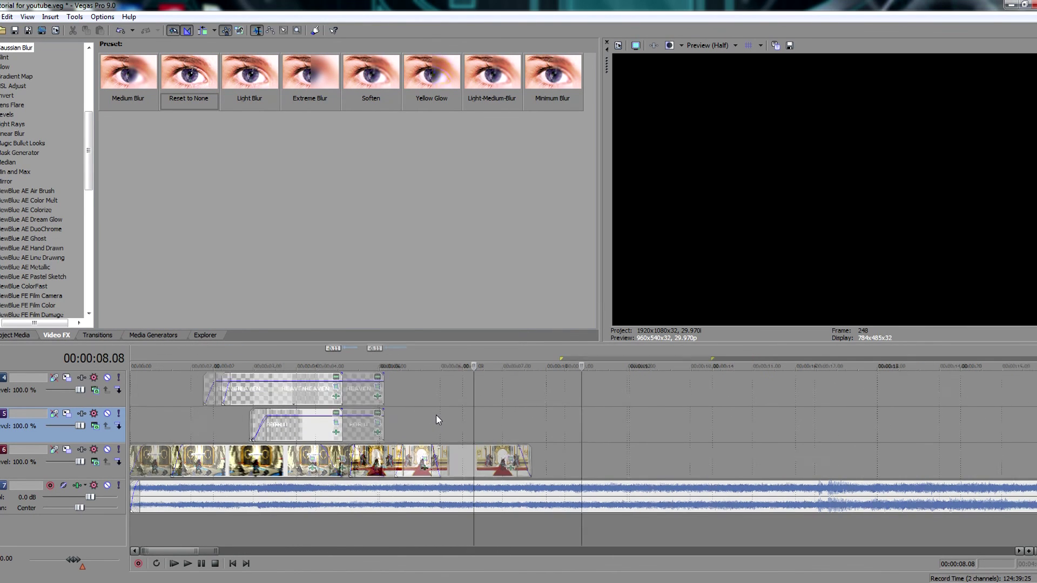